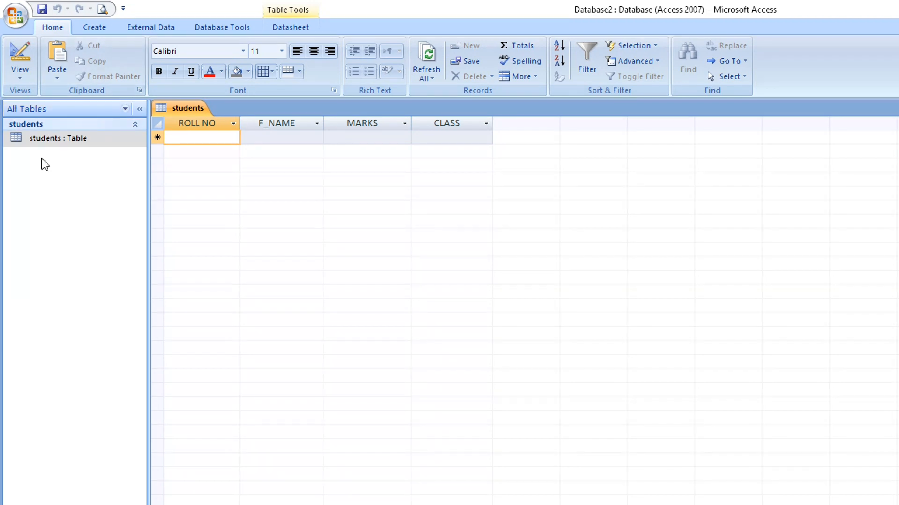
# Create a form based on the students table.
pyautogui.click(44, 141)
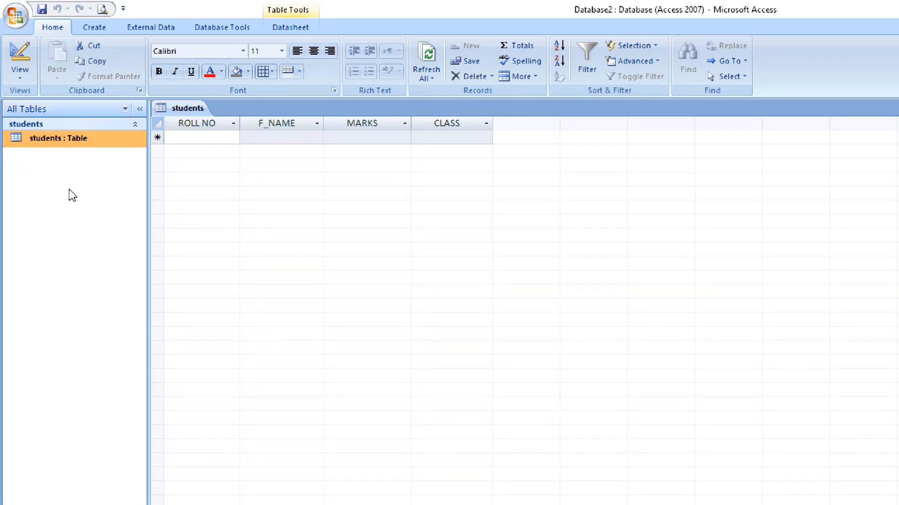
pyautogui.click(270, 174)
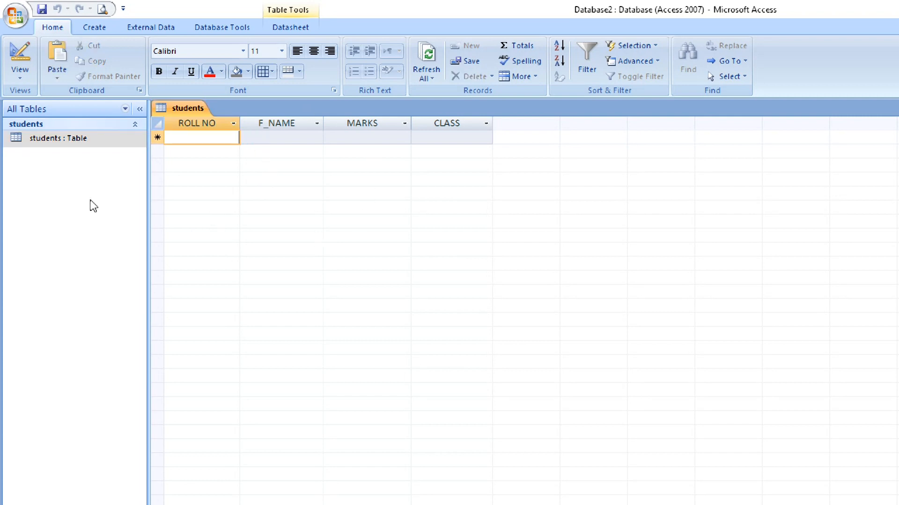
pyautogui.click(64, 138)
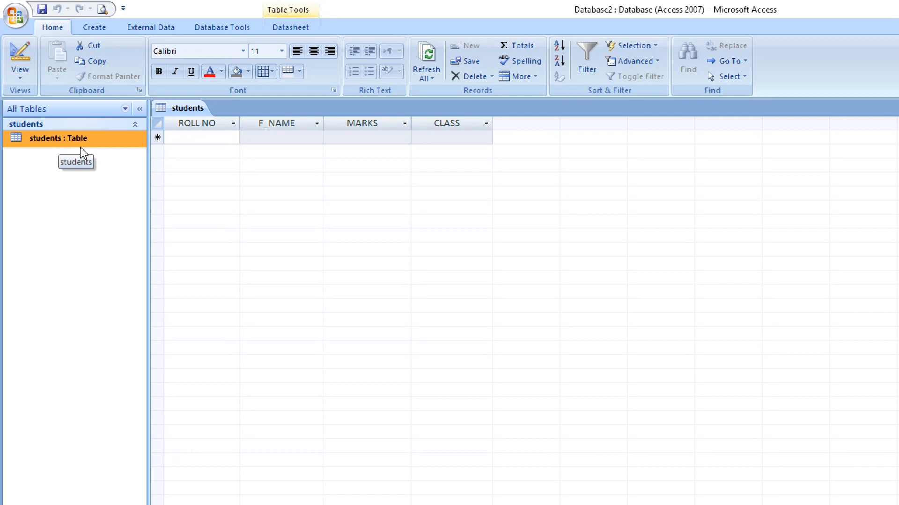
pyautogui.click(99, 32)
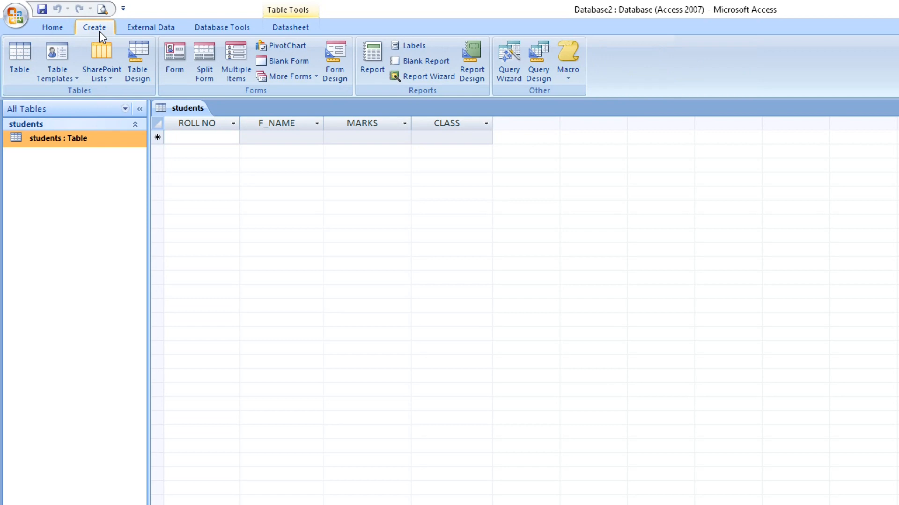
pyautogui.click(180, 74)
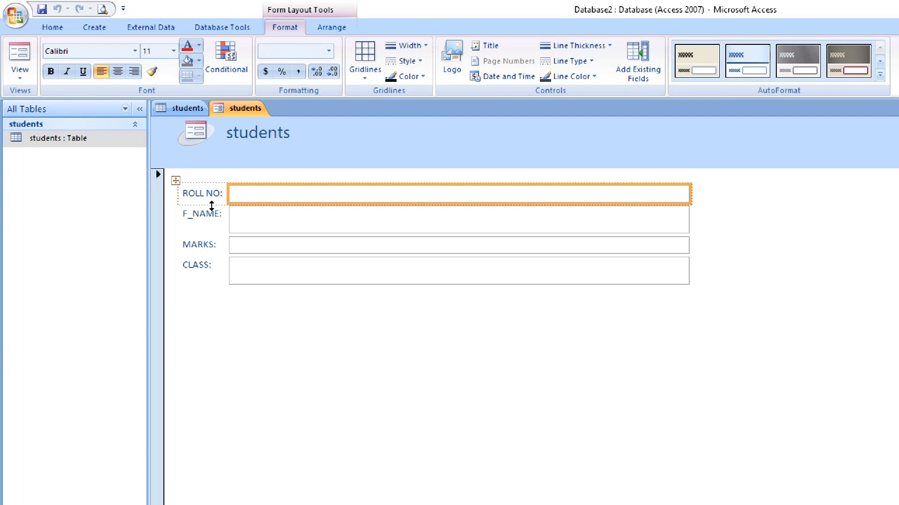
# Compare the new form's fields with the students table's columns and look at the view options available for the form.
pyautogui.click(171, 104)
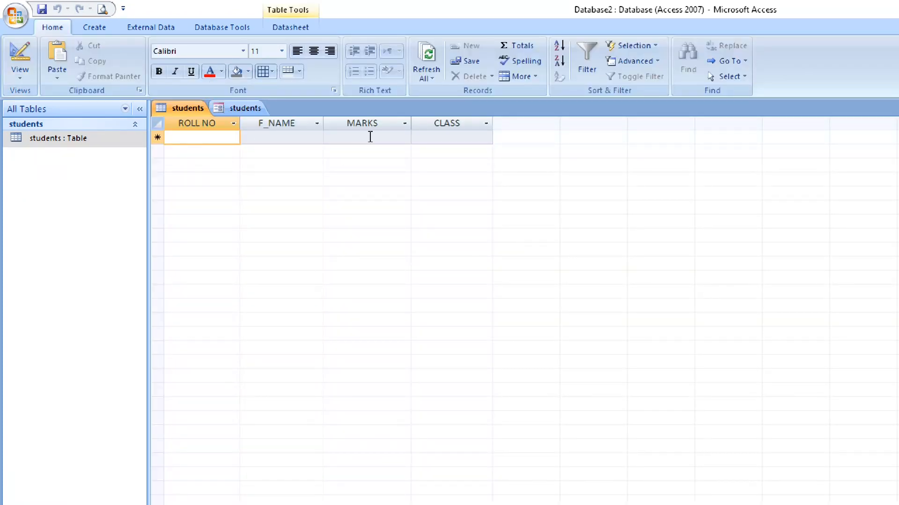
pyautogui.click(241, 104)
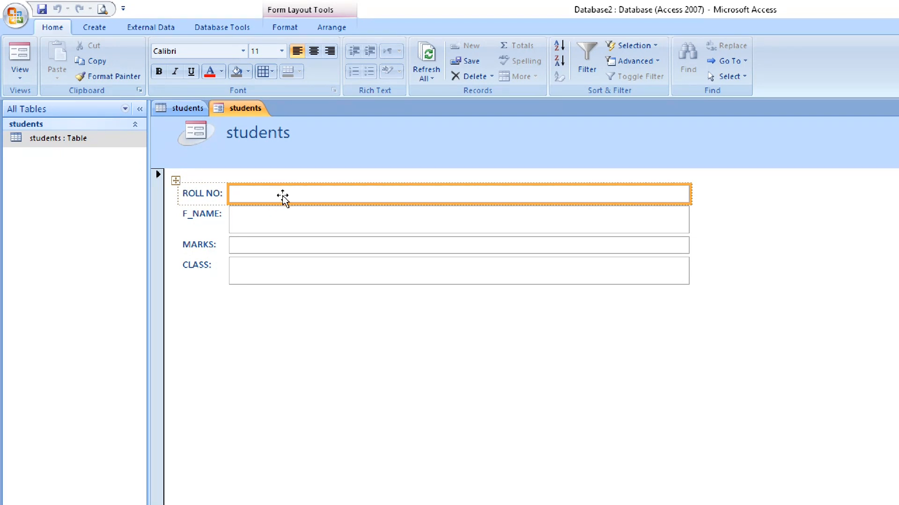
pyautogui.click(286, 230)
pyautogui.click(293, 245)
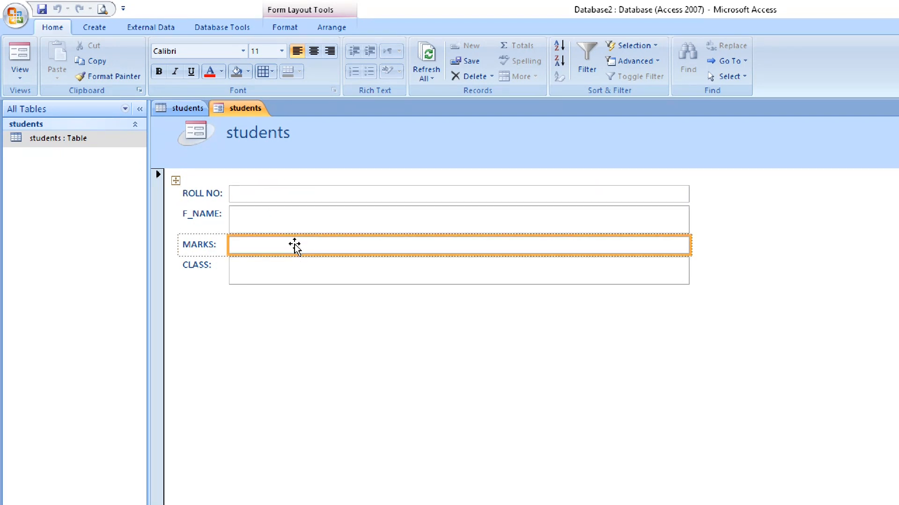
pyautogui.click(293, 274)
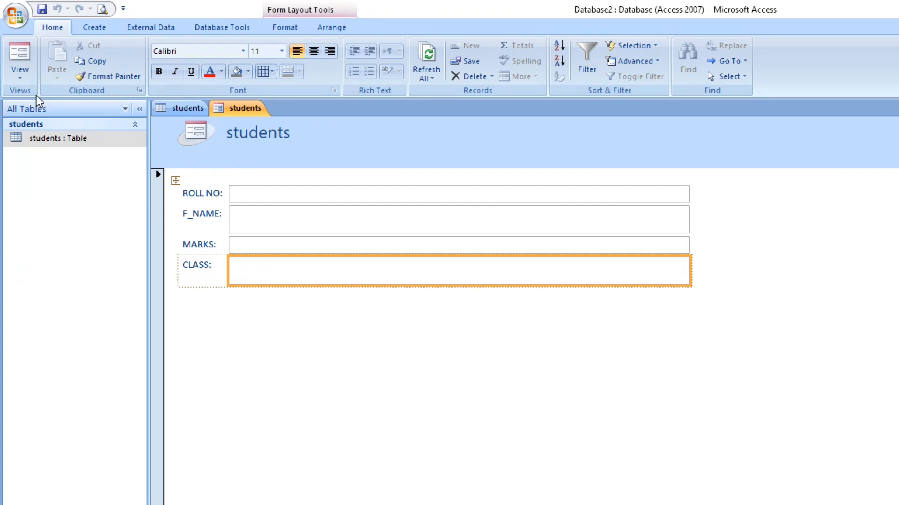
pyautogui.click(19, 77)
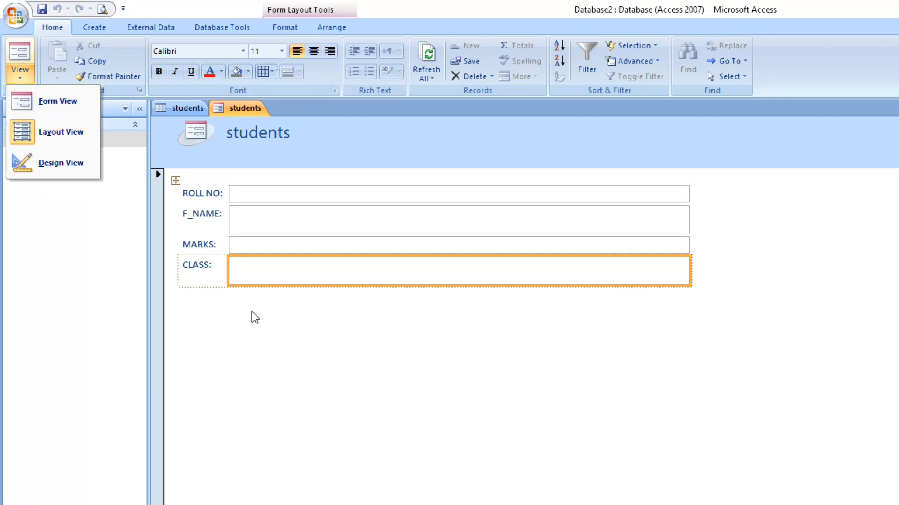
pyautogui.click(193, 216)
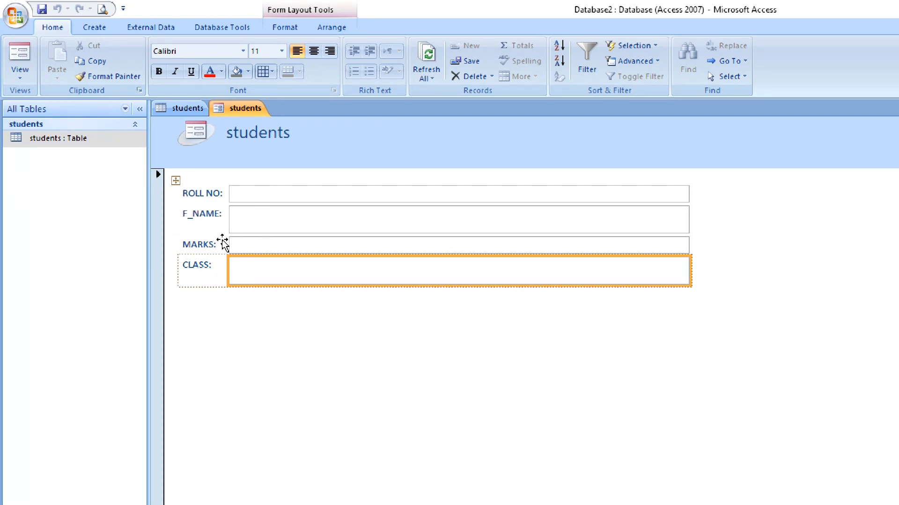
pyautogui.click(188, 109)
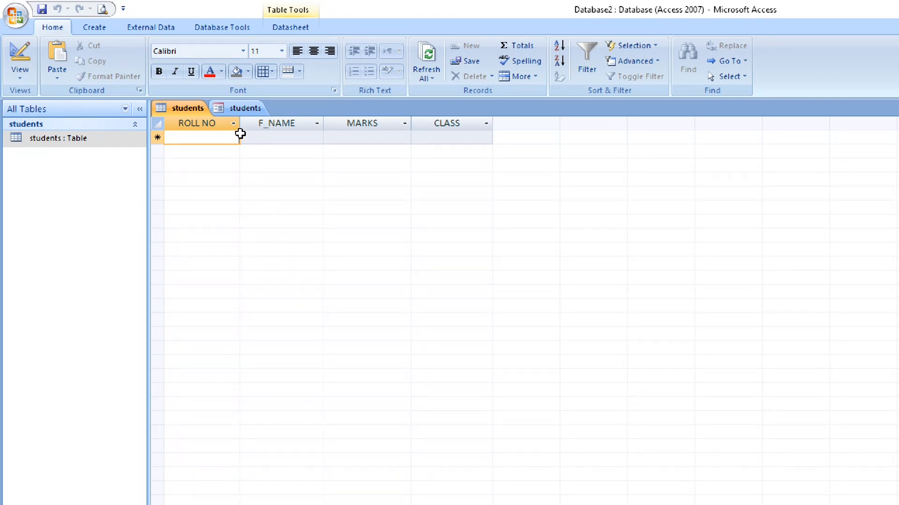
pyautogui.click(240, 109)
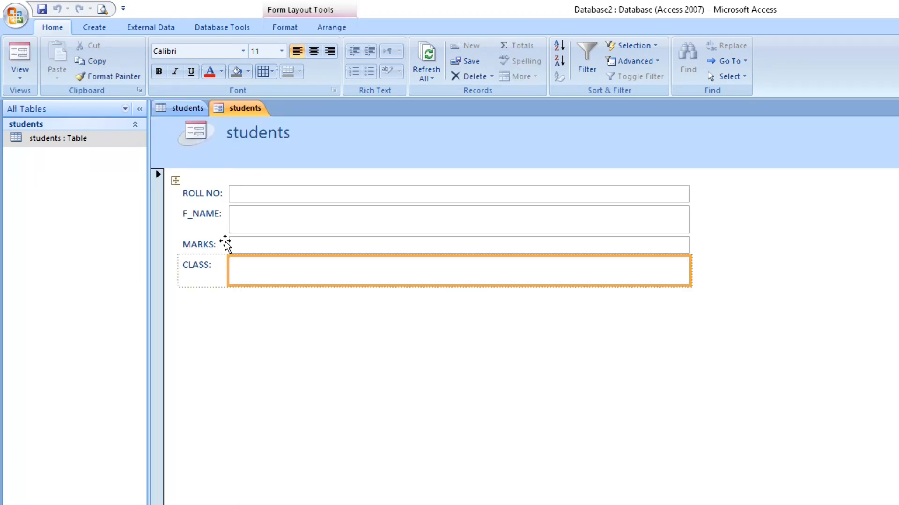
# Change the form's F_NAME label text to "FIRST NAME:".
pyautogui.click(197, 216)
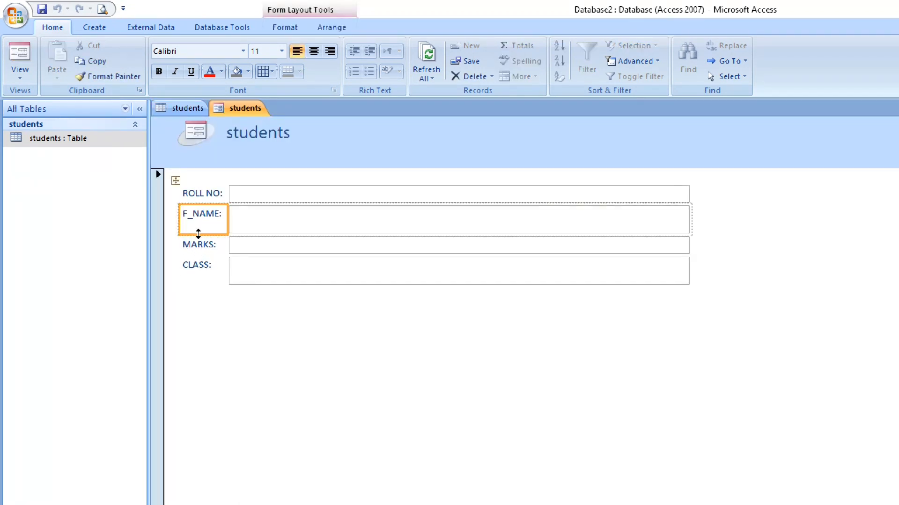
pyautogui.click(206, 215)
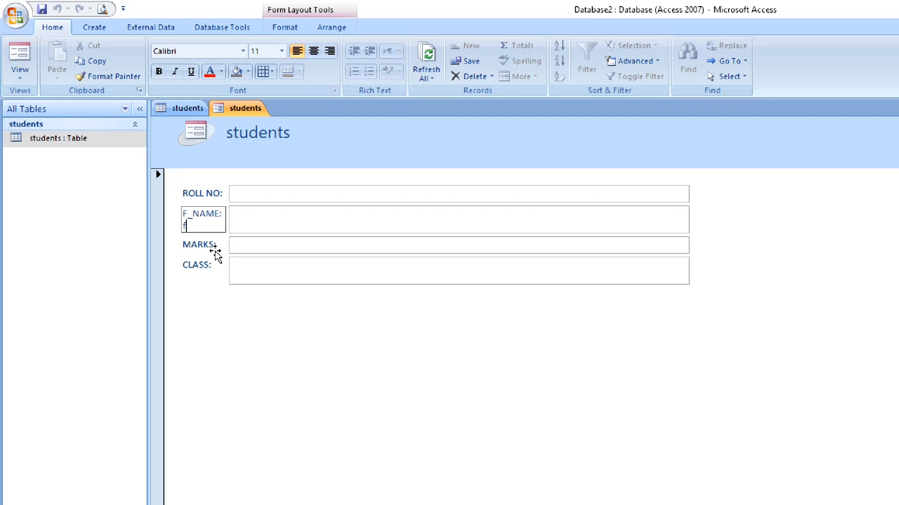
pyautogui.write('f')
pyautogui.press('BackSpace')
pyautogui.press('BackSpace')
pyautogui.press('BackSpace')
pyautogui.press('BackSpace')
pyautogui.press('BackSpace')
pyautogui.press('BackSpace')
pyautogui.press('BackSpace')
pyautogui.press('BackSpace')
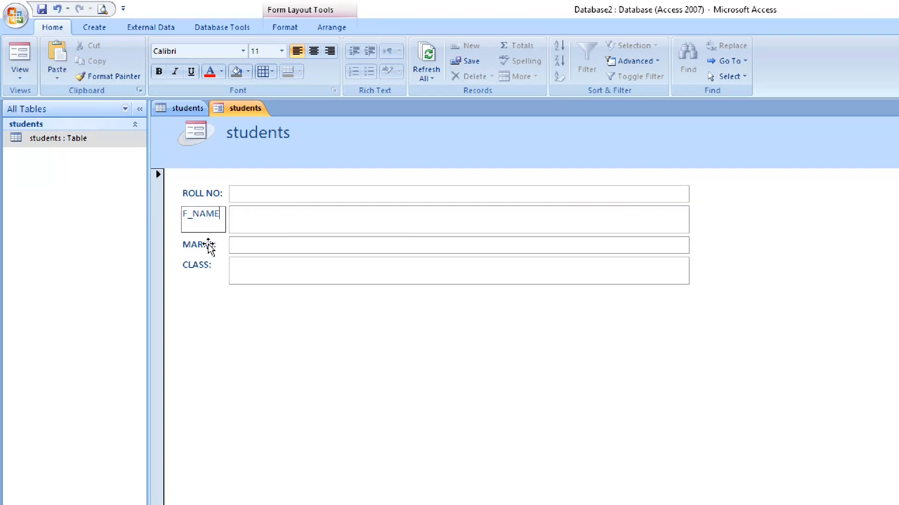
pyautogui.click(223, 278)
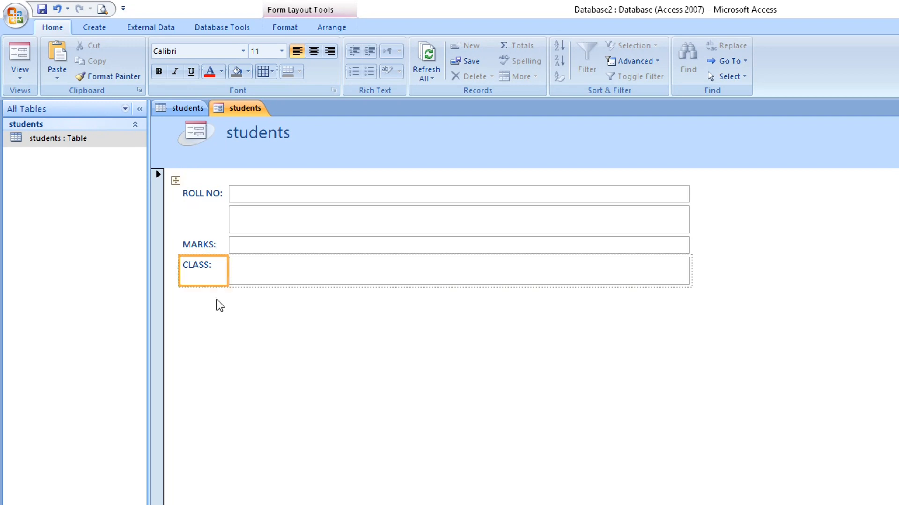
pyautogui.click(197, 225)
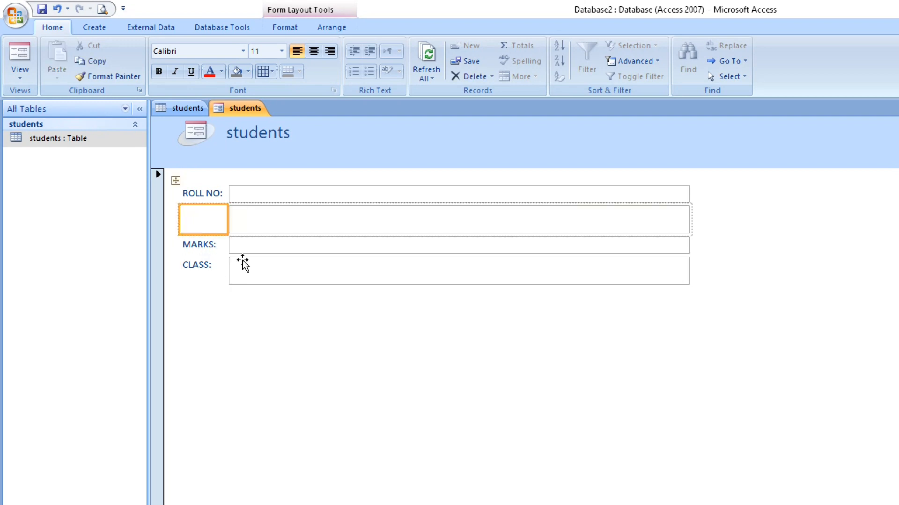
pyautogui.click(203, 226)
pyautogui.write('FIRS')
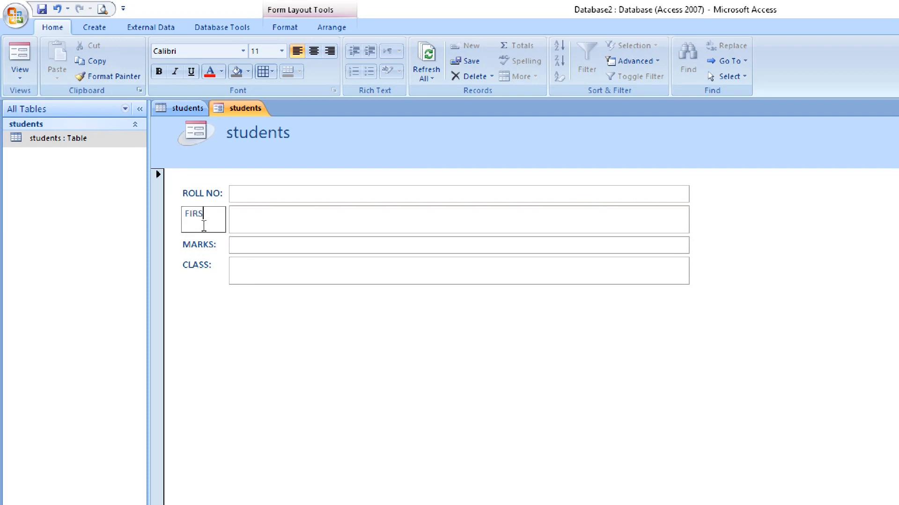
pyautogui.write('T NAME')
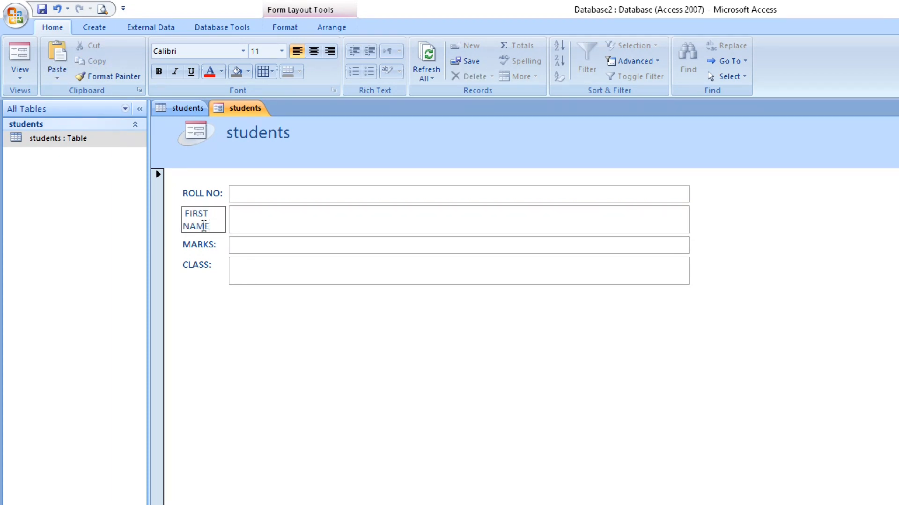
pyautogui.write(':')
pyautogui.click(226, 299)
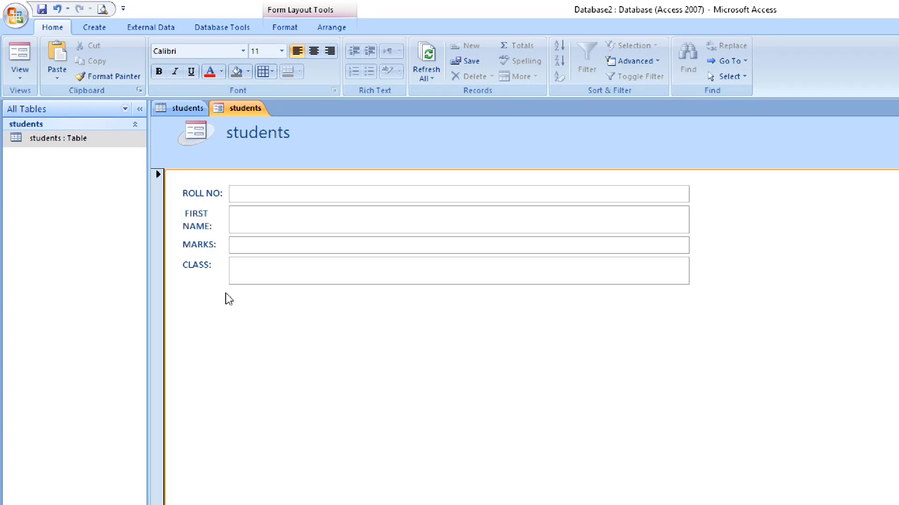
# Widen the form's label column so the FIRST NAME label fits on one line, and compare with the students table.
pyautogui.click(195, 224)
pyautogui.moveTo(228, 223); pyautogui.dragTo(265, 224)
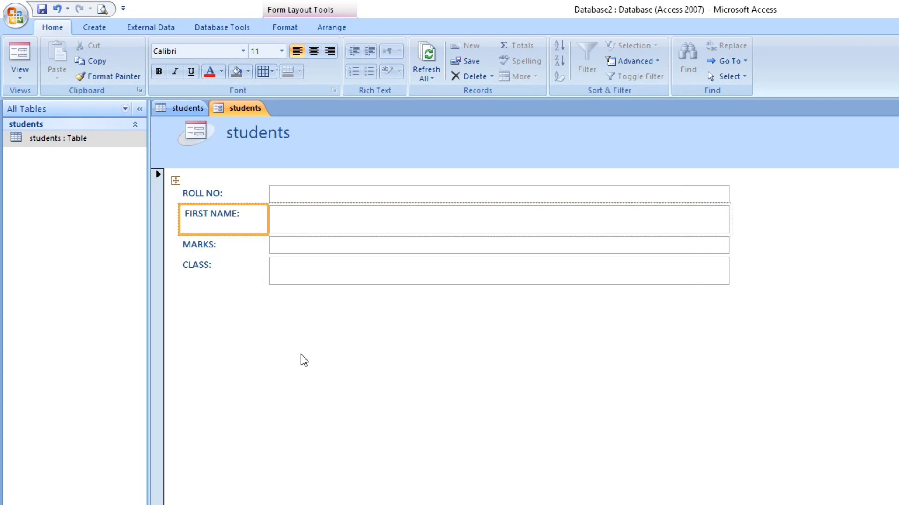
pyautogui.click(220, 191)
pyautogui.click(224, 221)
pyautogui.click(187, 109)
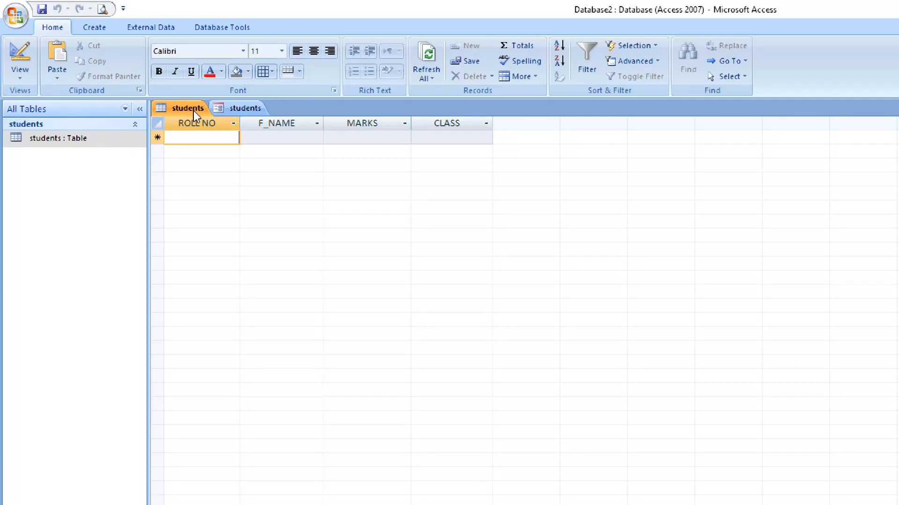
pyautogui.click(237, 107)
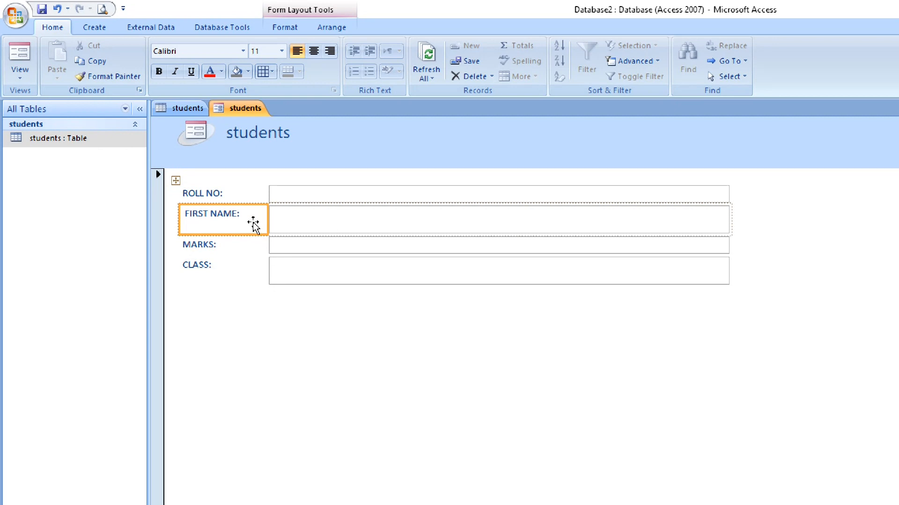
# Switch the form to Form View and fill in the first record: roll no 1, the student's first name, marks 80, class viii.
pyautogui.click(20, 74)
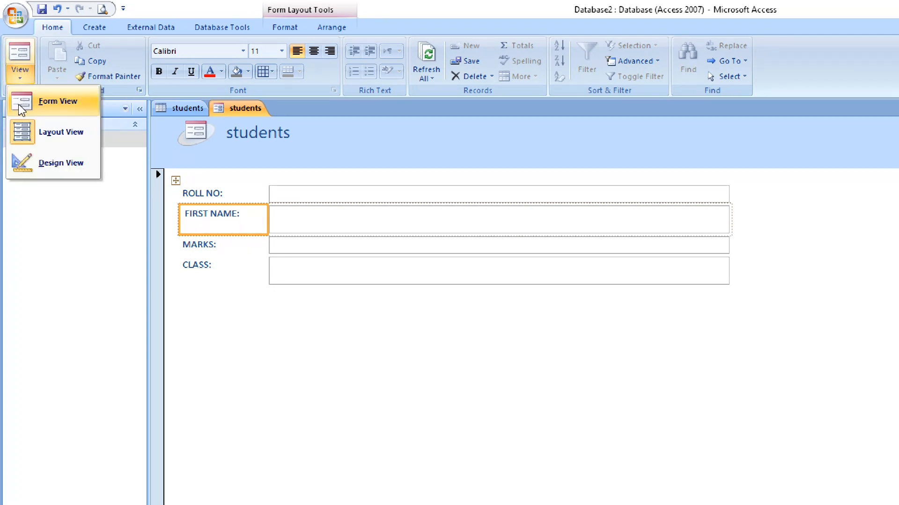
pyautogui.click(20, 105)
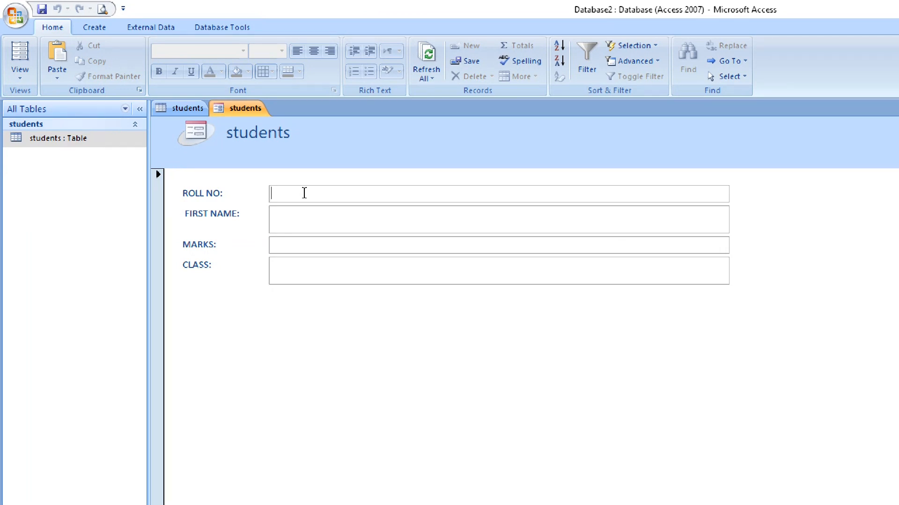
pyautogui.write('1')
pyautogui.click(299, 220)
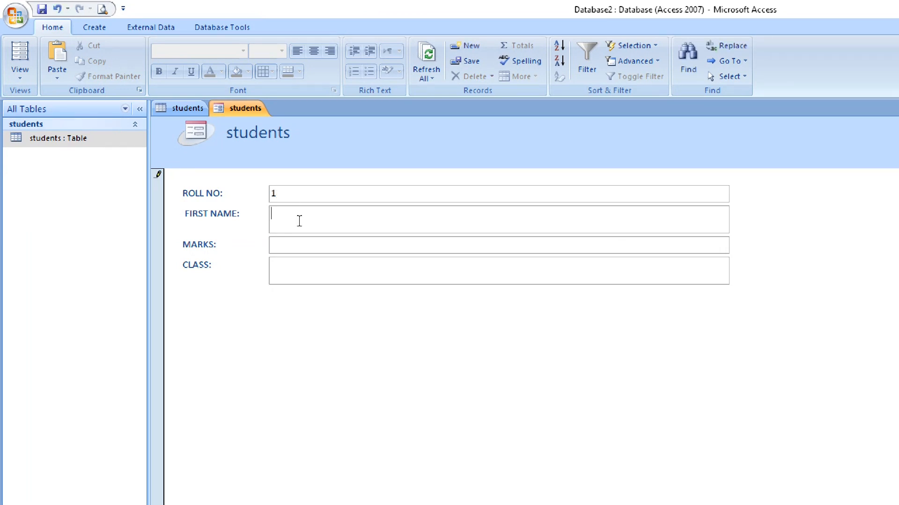
pyautogui.write('aman')
pyautogui.click(291, 245)
pyautogui.write('80')
pyautogui.click(298, 263)
pyautogui.write('viii')
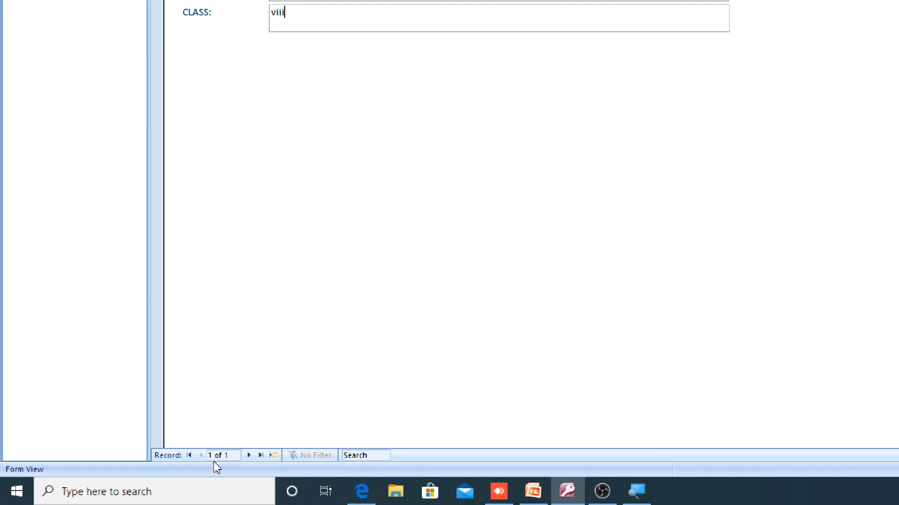
# Add a second record through the form: roll no 2, the student's first name, marks 75, class viii.
pyautogui.click(251, 458)
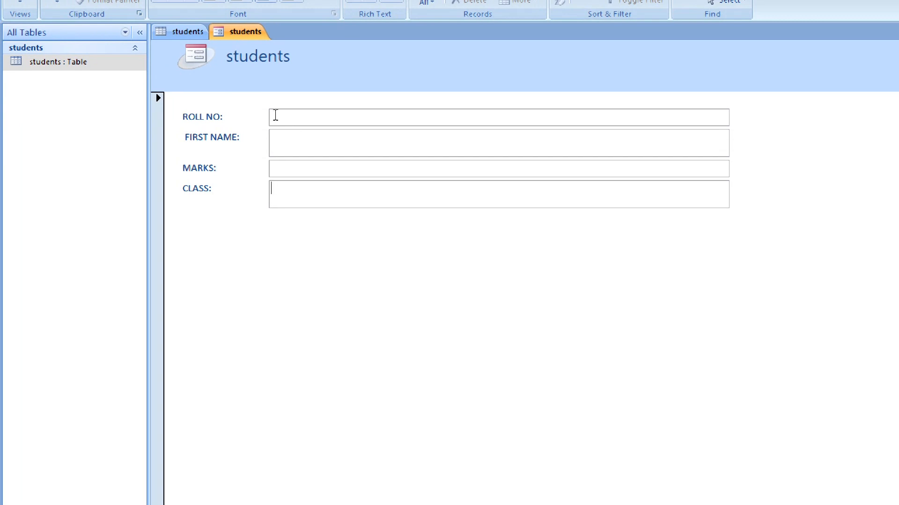
pyautogui.click(275, 115)
pyautogui.write('2')
pyautogui.press('Tab')
pyautogui.write('Nikhil')
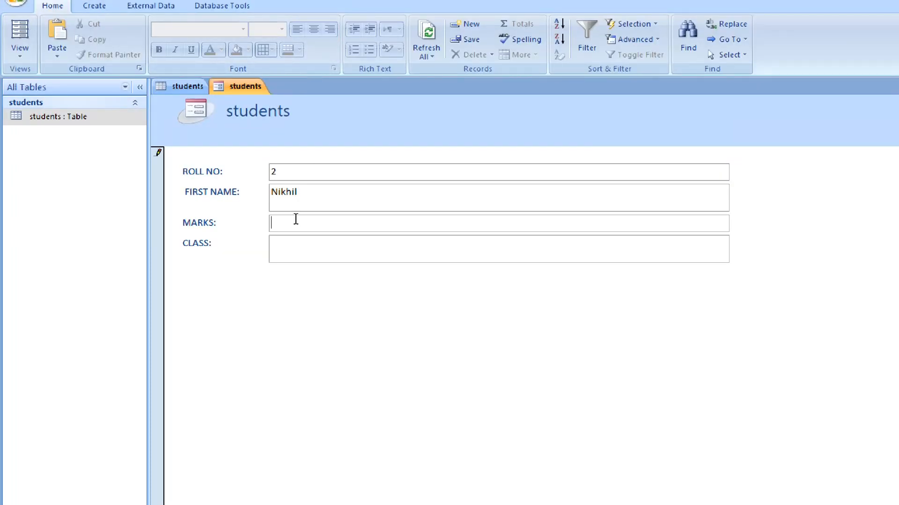
pyautogui.press('Tab')
pyautogui.write('75')
pyautogui.press('Tab')
pyautogui.write('viii')
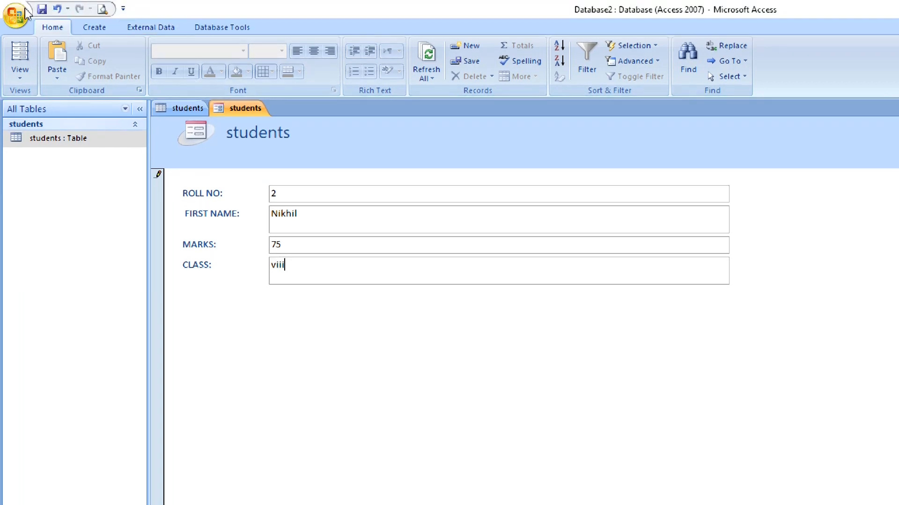
# Save the form as "students form" and select it among the database objects.
pyautogui.click(42, 10)
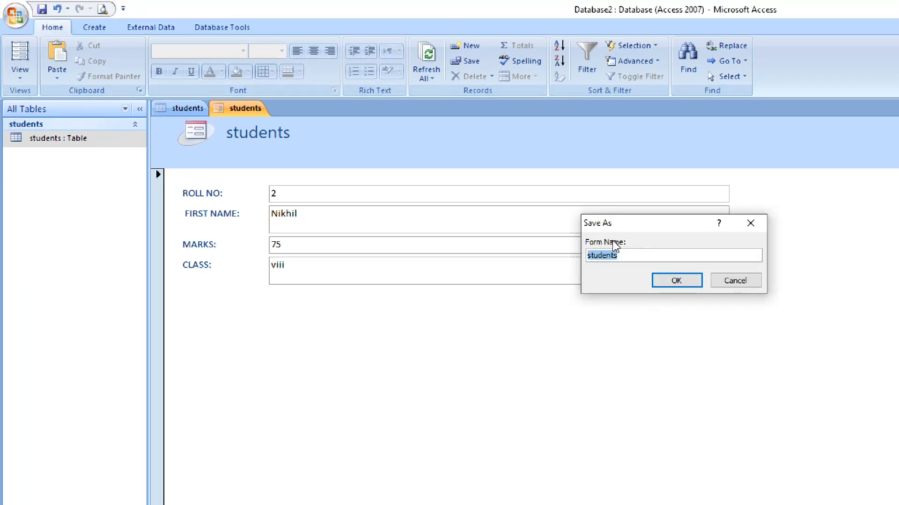
pyautogui.click(626, 255)
pyautogui.write('form')
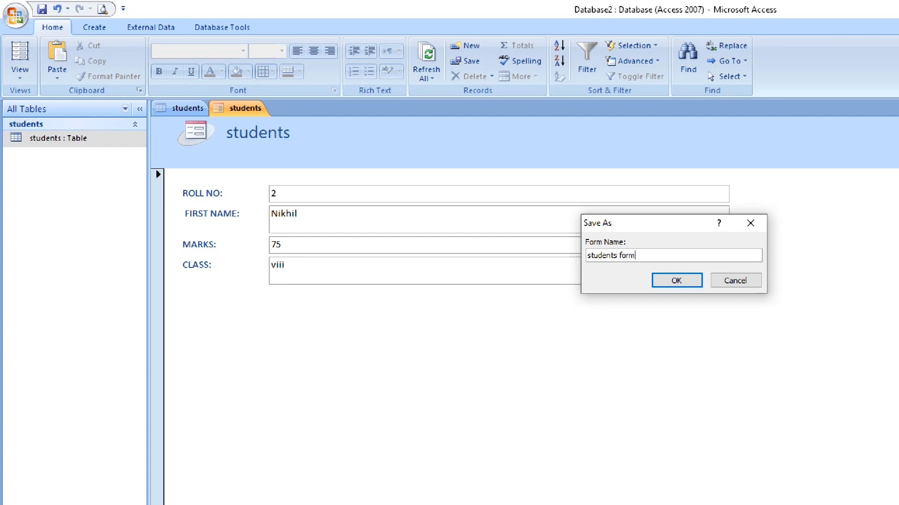
pyautogui.click(685, 282)
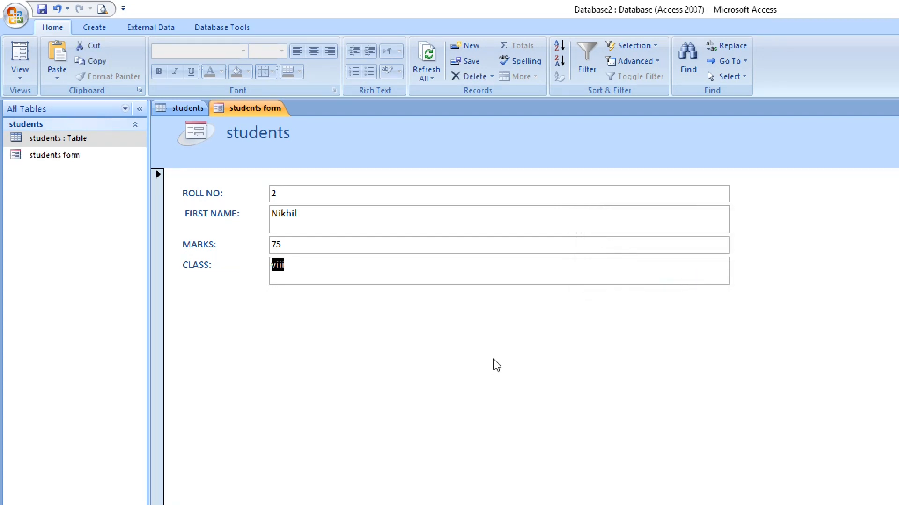
pyautogui.click(34, 158)
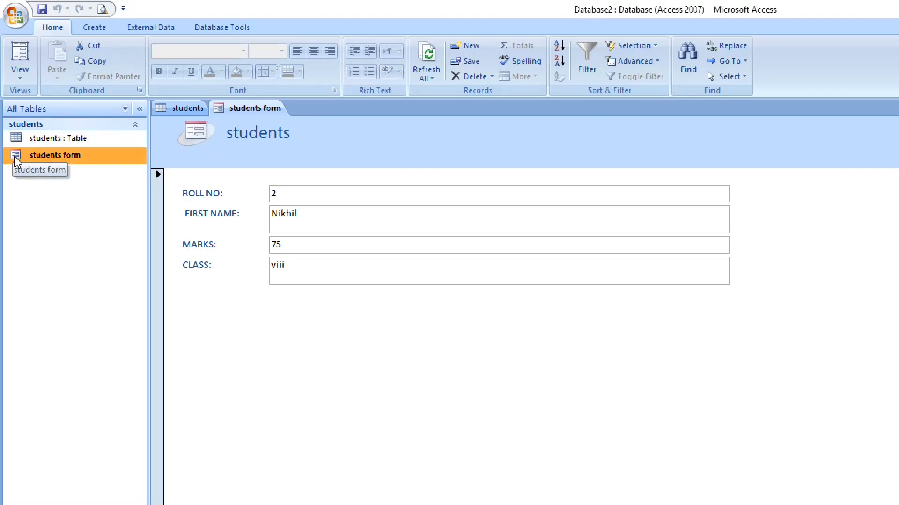
# Close the students form and the open students table.
pyautogui.click(19, 143)
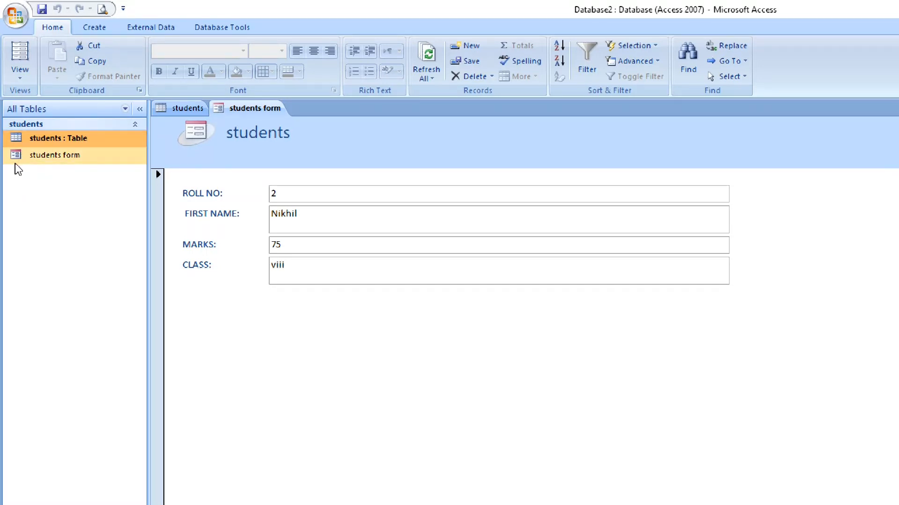
pyautogui.click(15, 162)
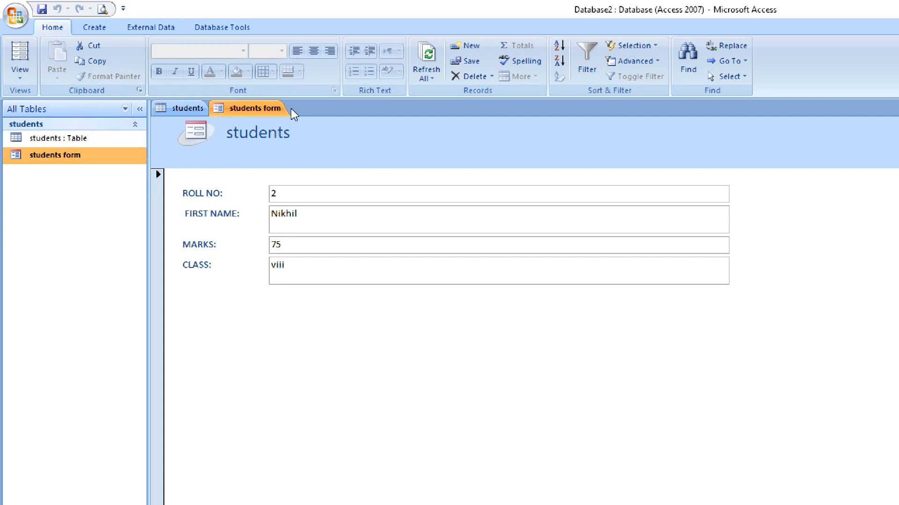
pyautogui.rightClick(266, 110)
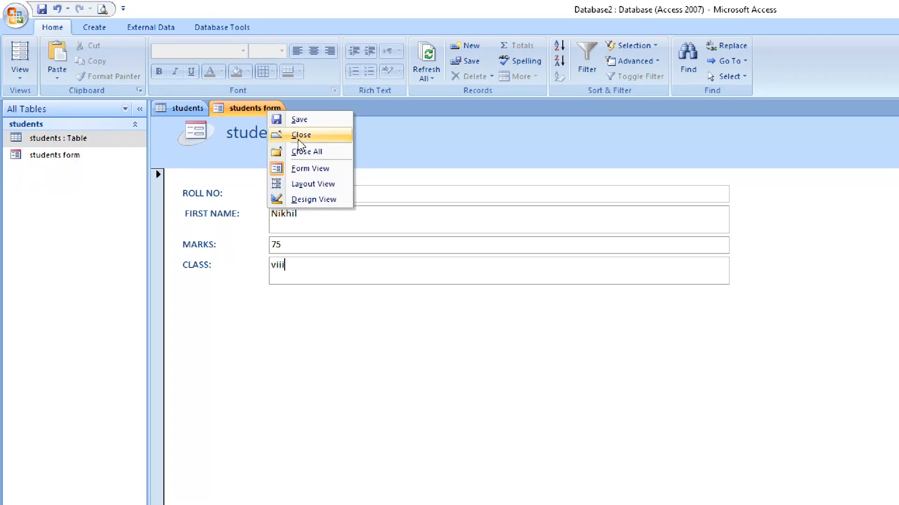
pyautogui.click(297, 139)
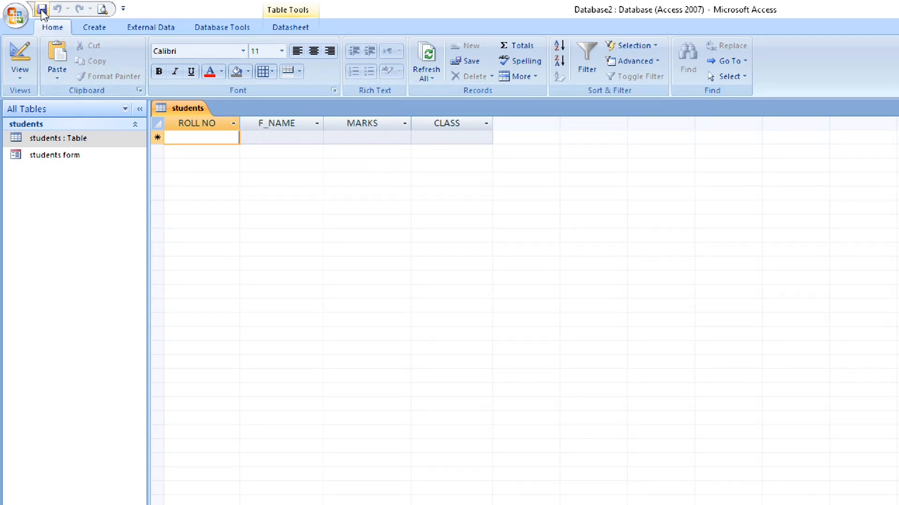
pyautogui.rightClick(191, 108)
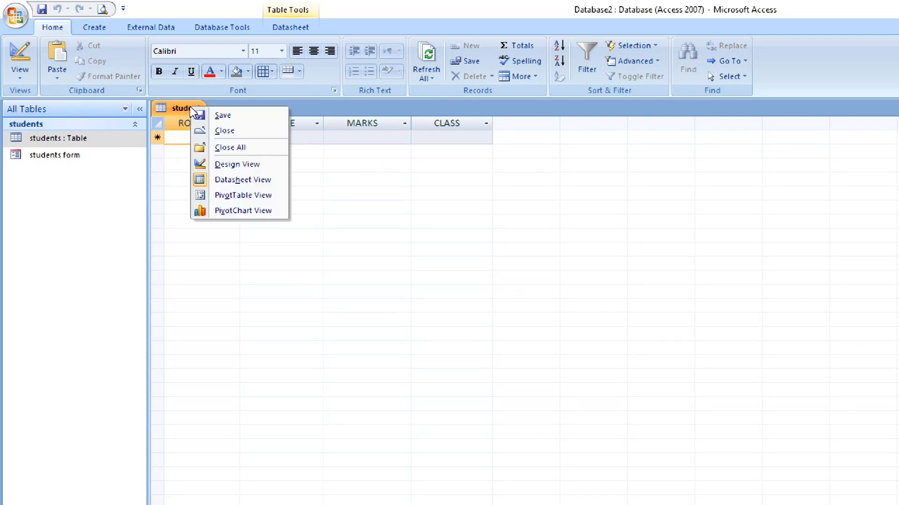
pyautogui.click(209, 133)
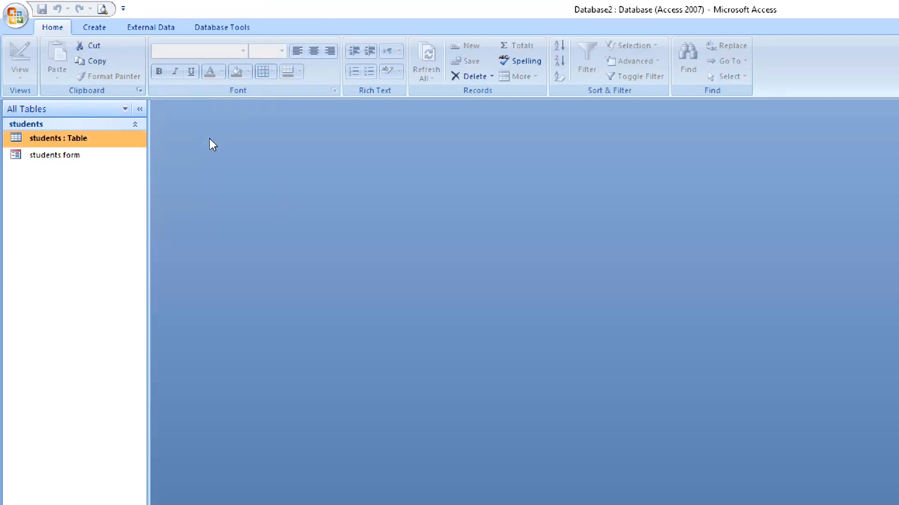
# Reopen the students table and check the two records entered through the form.
pyautogui.doubleClick(40, 138)
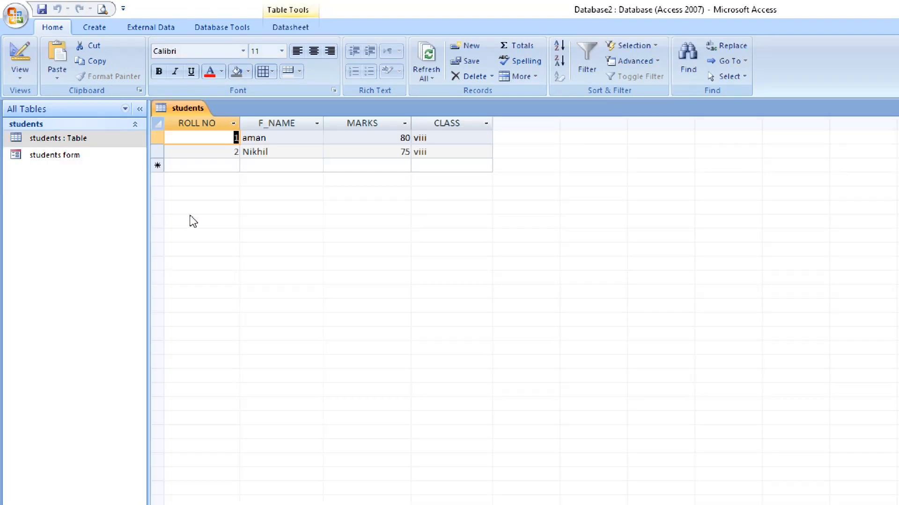
pyautogui.click(158, 138)
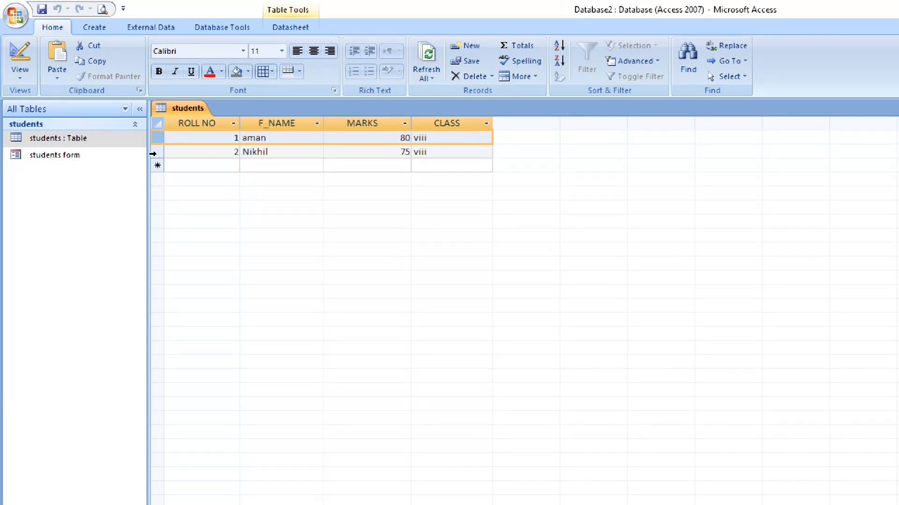
pyautogui.click(155, 152)
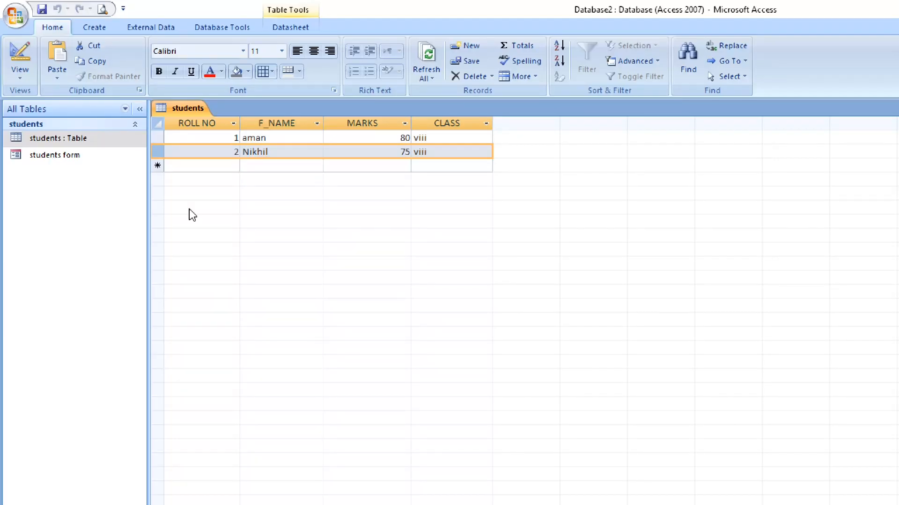
# Create a report based on the students table.
pyautogui.click(58, 141)
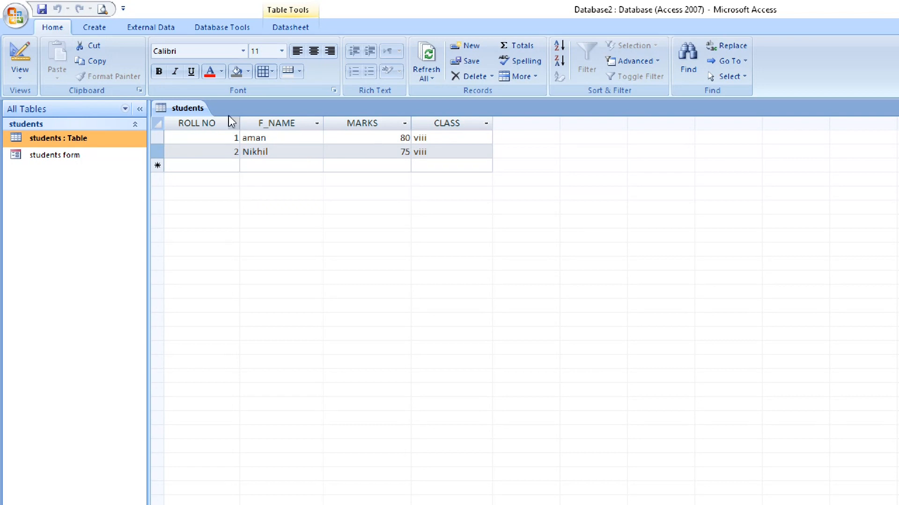
pyautogui.click(90, 28)
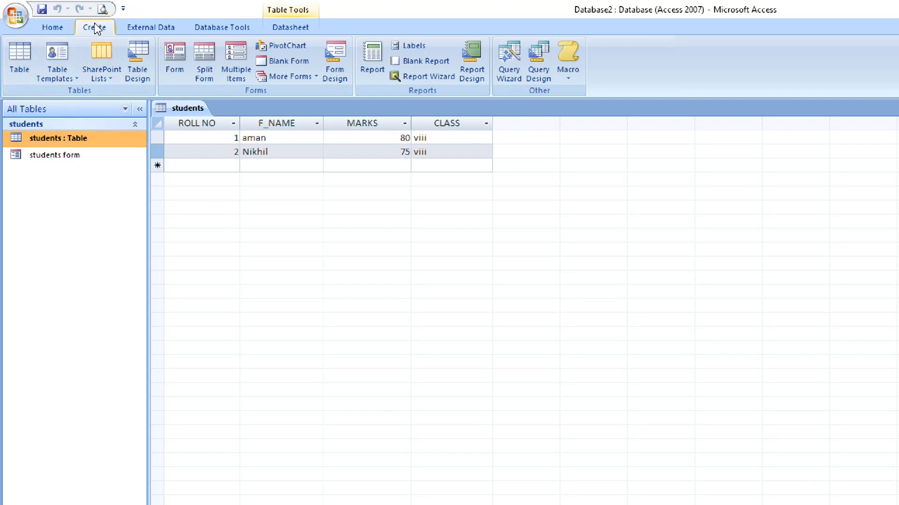
pyautogui.click(372, 74)
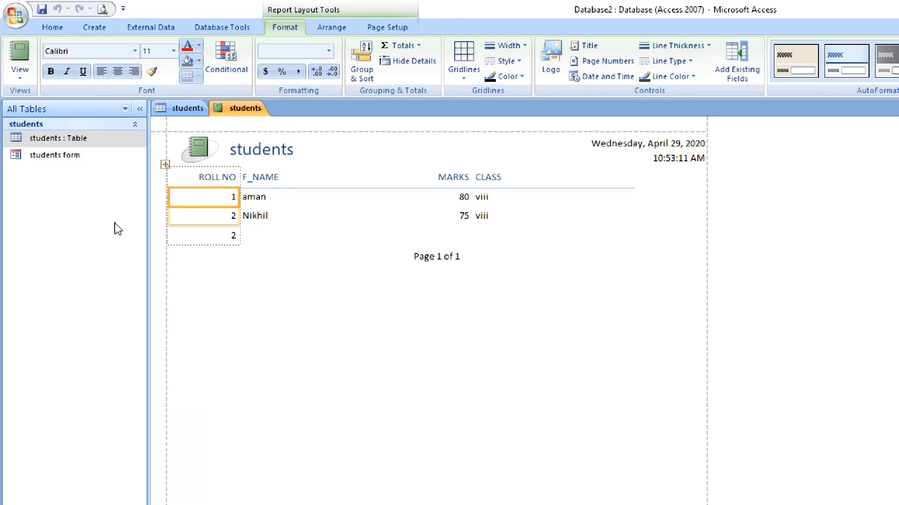
# Examine the report's ROLL NO, F_NAME, MARKS and CLASS headings and compare them with the students table.
pyautogui.click(211, 175)
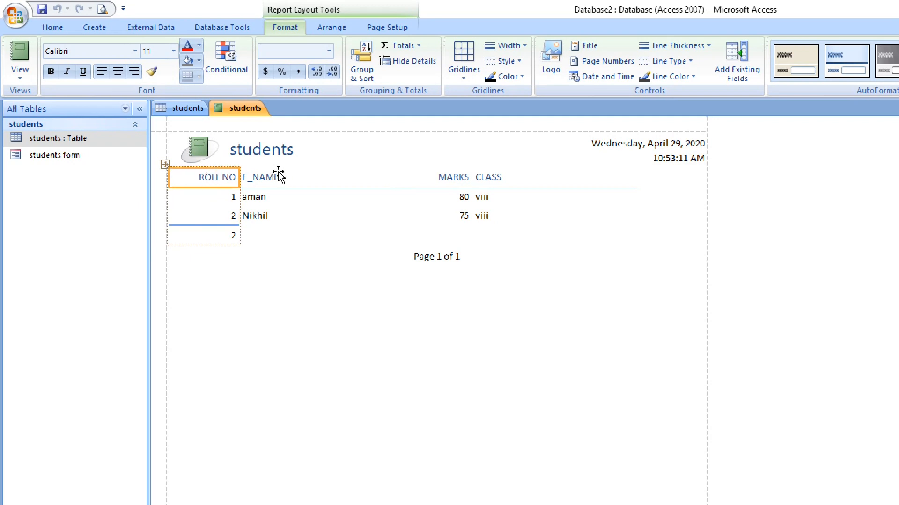
pyautogui.click(279, 177)
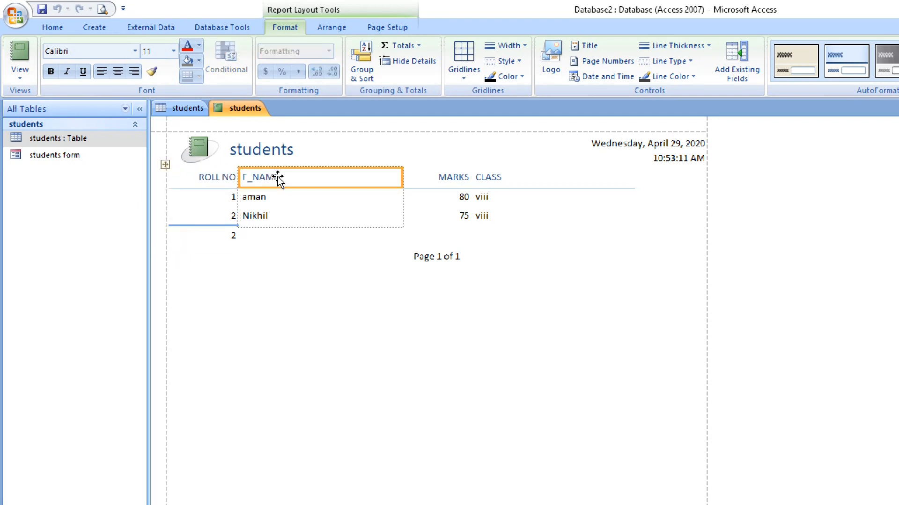
pyautogui.click(465, 178)
pyautogui.click(499, 177)
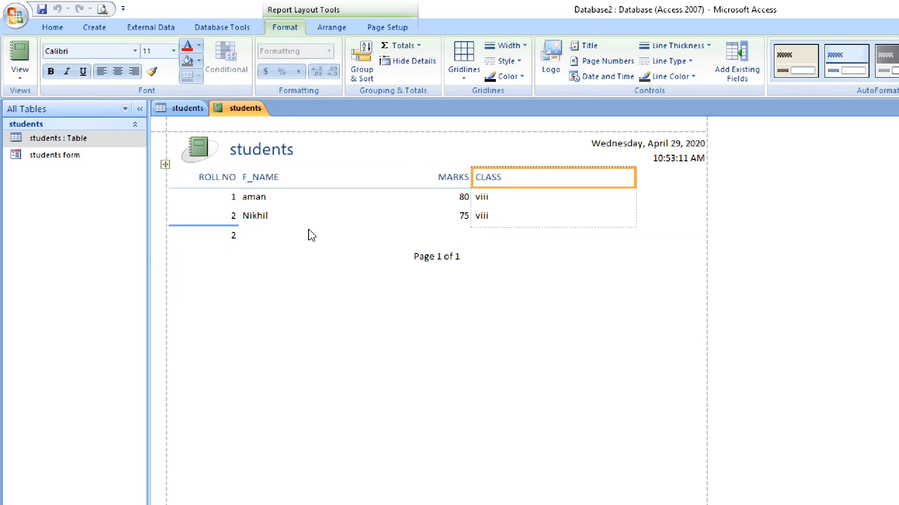
pyautogui.click(255, 177)
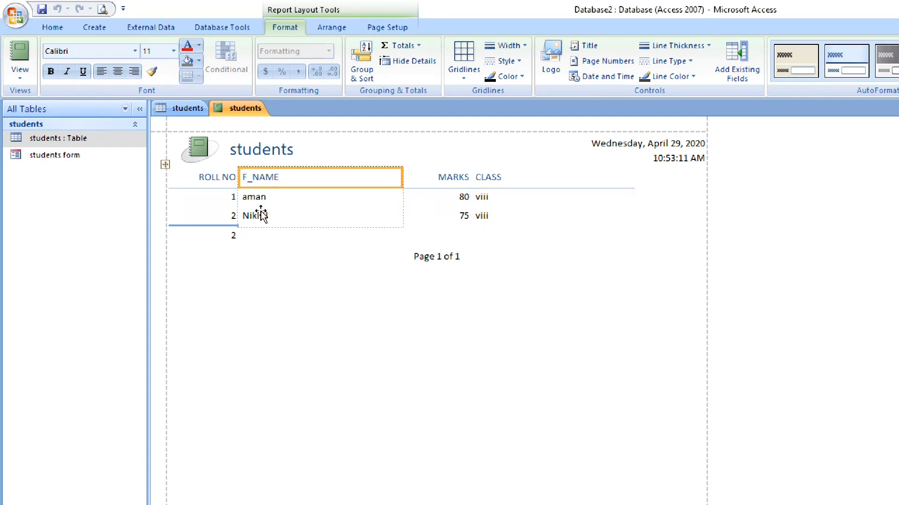
pyautogui.click(189, 108)
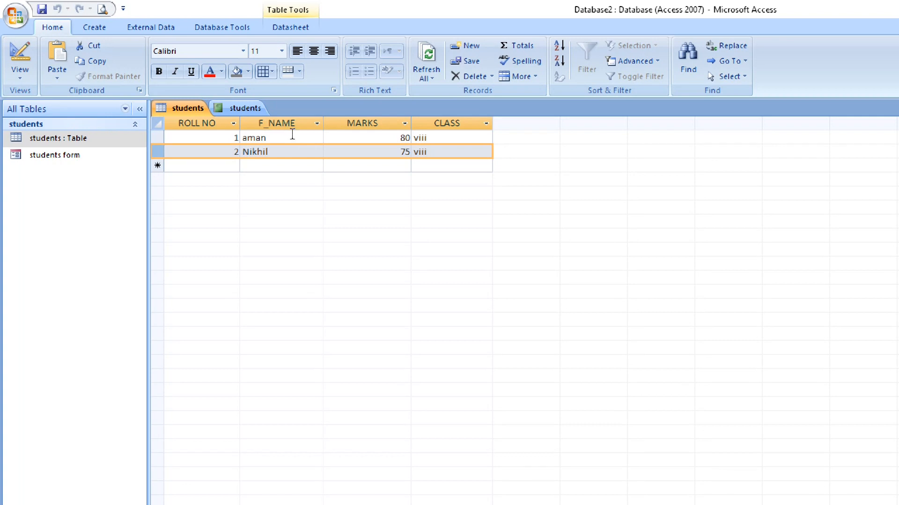
pyautogui.click(236, 109)
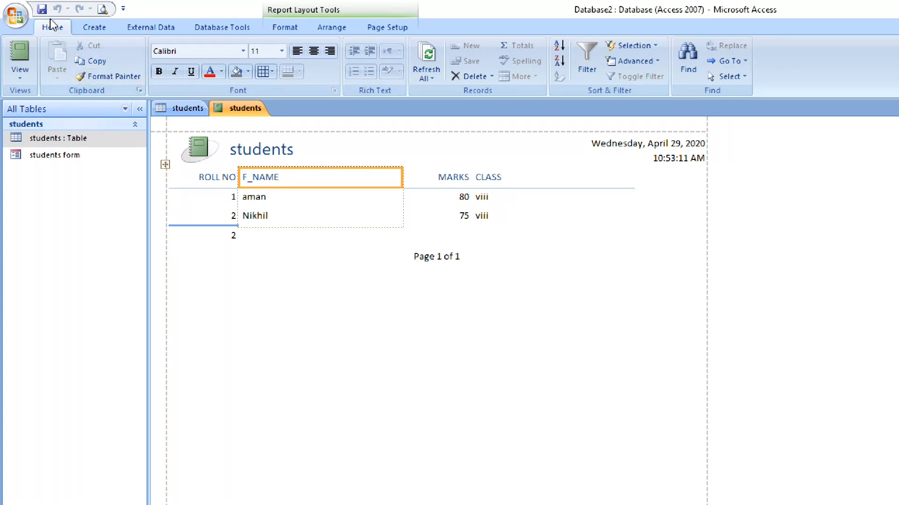
pyautogui.click(19, 75)
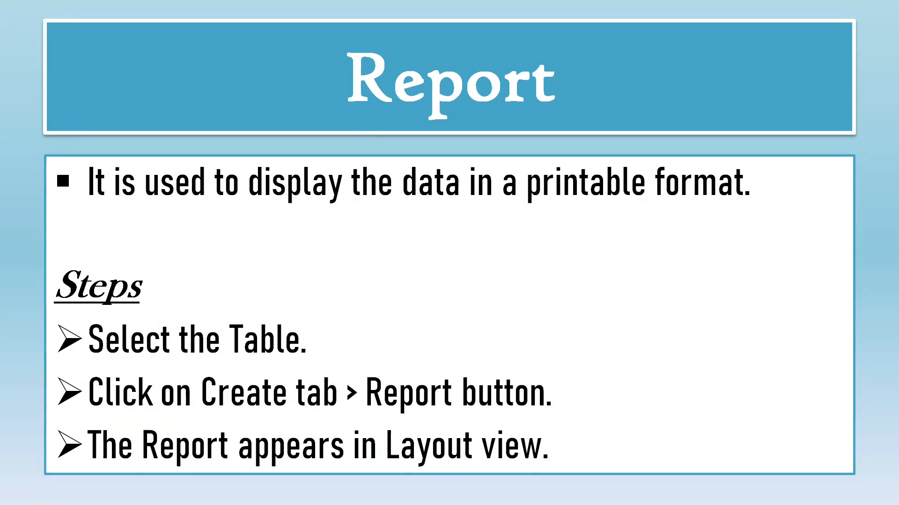
pyautogui.press('Right')
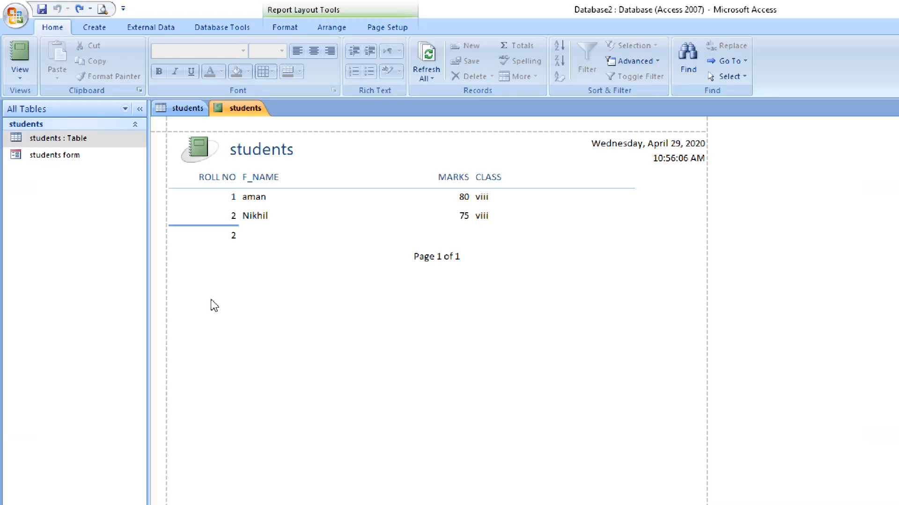
# Change the report's title to "STUDENT's REPORT".
pyautogui.click(276, 150)
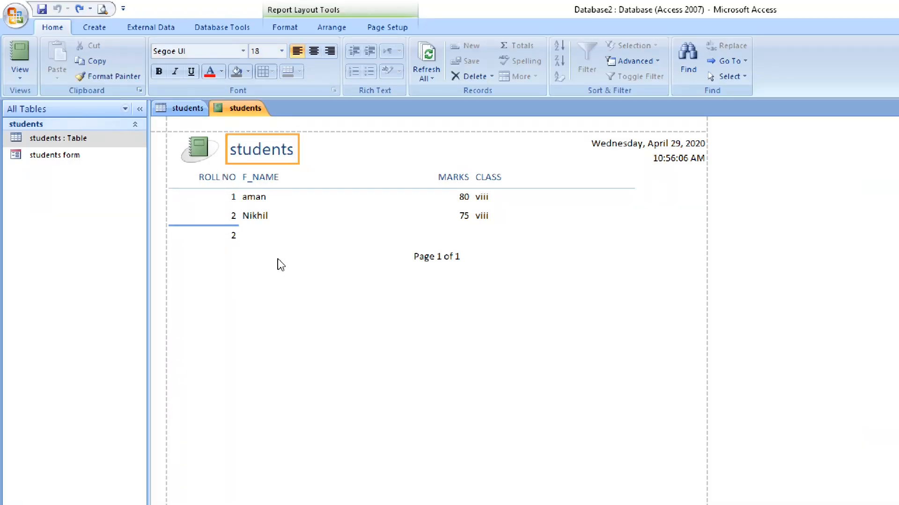
pyautogui.click(283, 150)
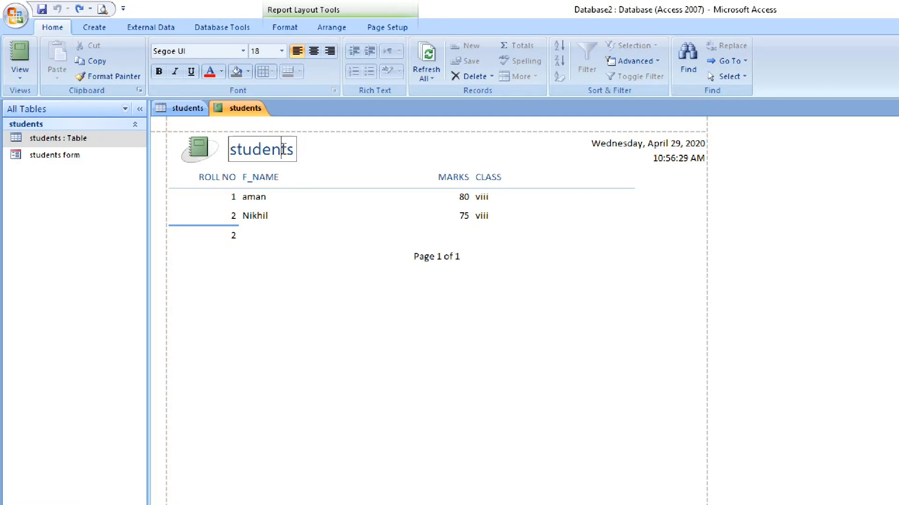
pyautogui.press('BackSpace')
pyautogui.press('BackSpace')
pyautogui.press('BackSpace')
pyautogui.press('BackSpace')
pyautogui.press('BackSpace')
pyautogui.press('BackSpace')
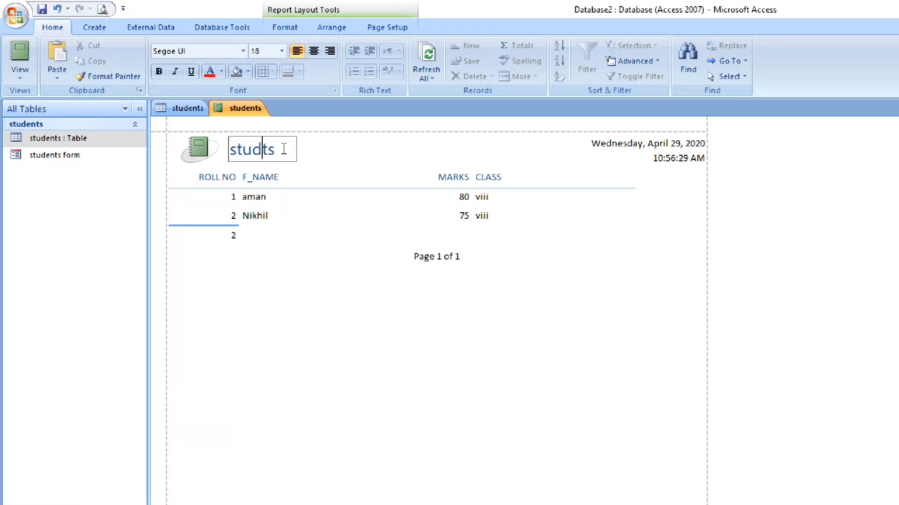
pyautogui.press('Delete')
pyautogui.press('Delete')
pyautogui.write("STUDENT's ")
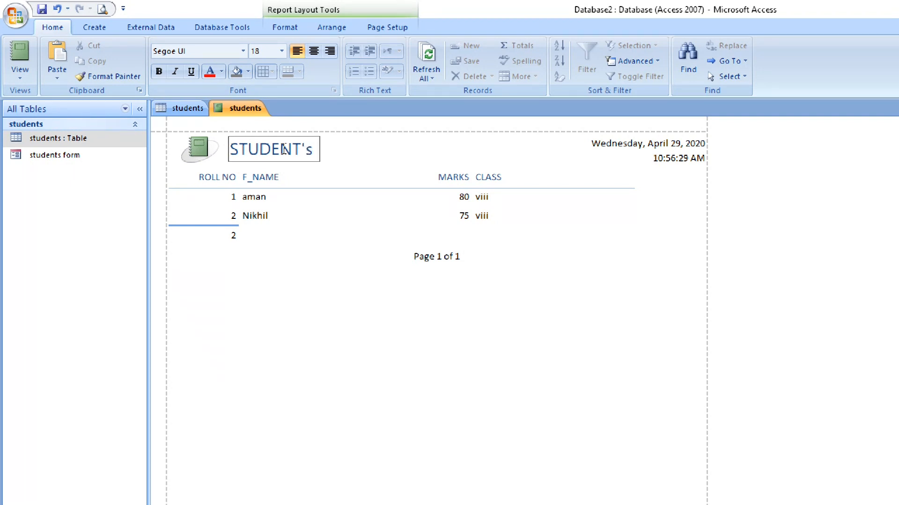
pyautogui.write('REPORT')
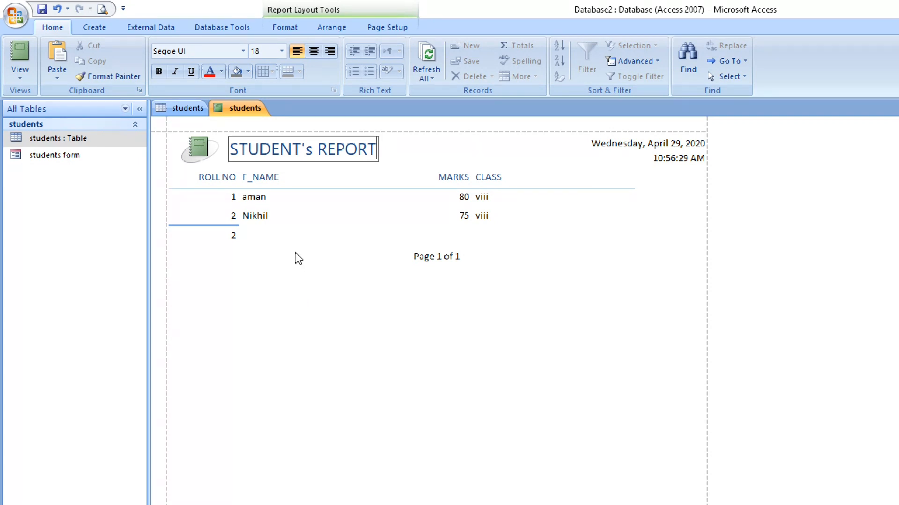
pyautogui.click(296, 316)
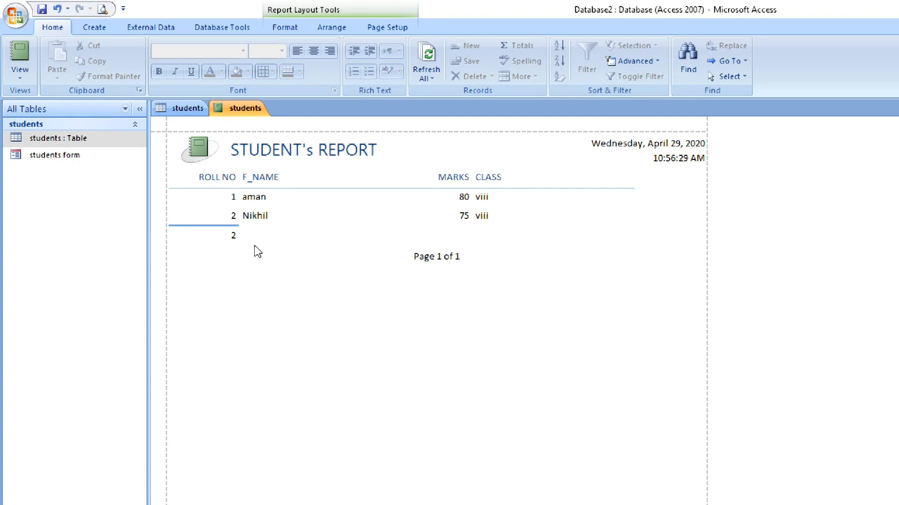
# Rename the report's F_NAME column heading to "FIRST NAME".
pyautogui.click(276, 178)
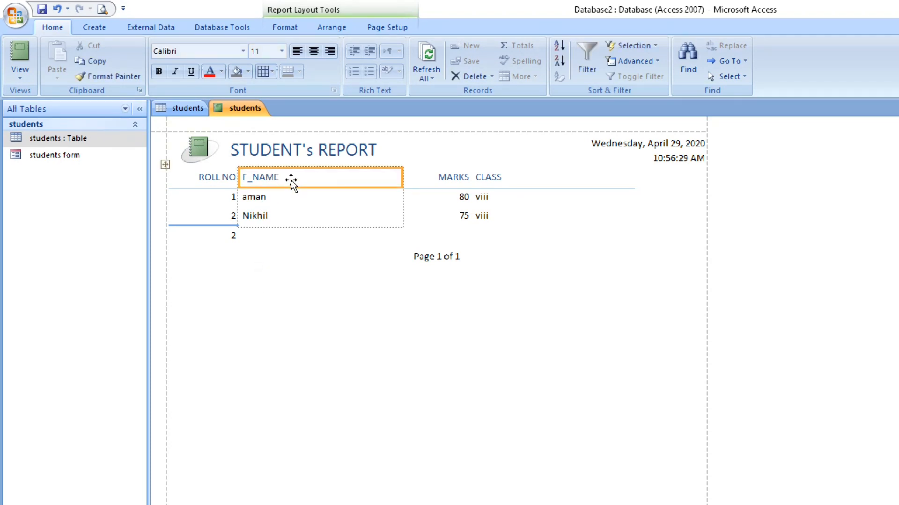
pyautogui.click(292, 180)
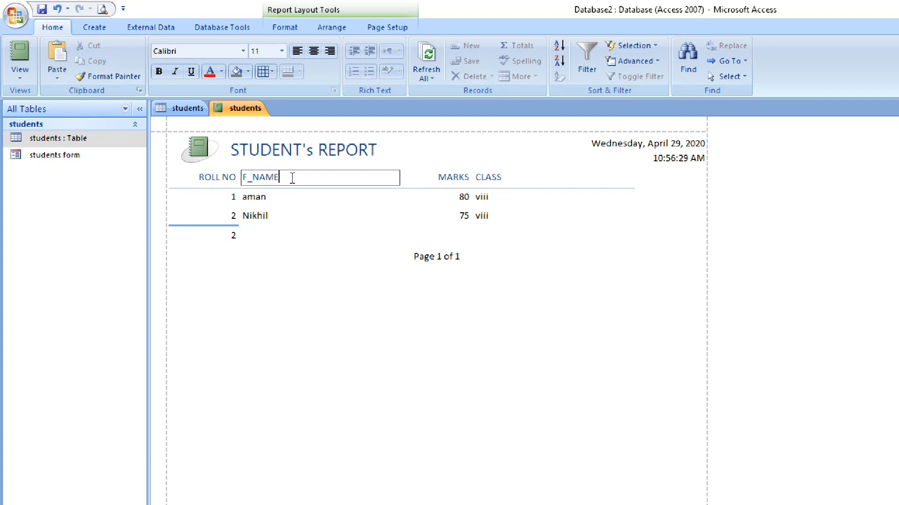
pyautogui.press('Left')
pyautogui.press('BackSpace')
pyautogui.write('IRST')
pyautogui.click(337, 322)
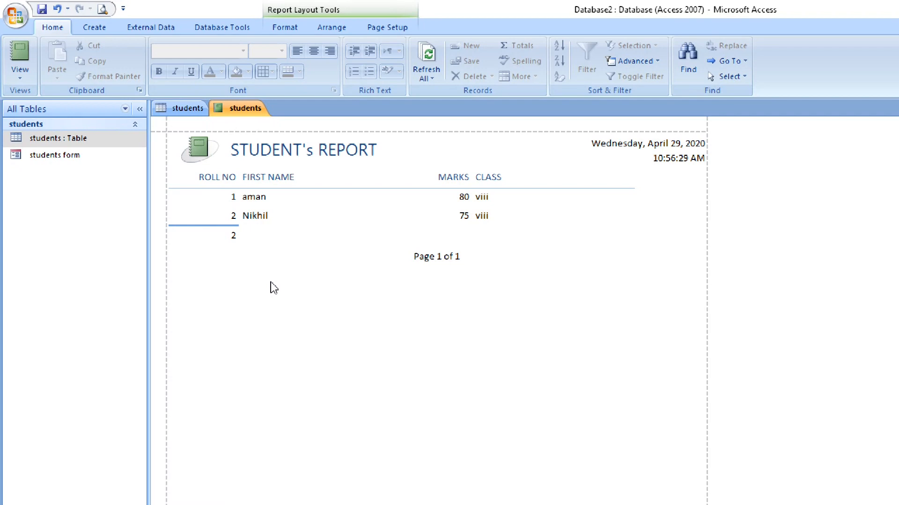
# Apply the magenta AutoFormat style with the patterned header to the report.
pyautogui.click(282, 29)
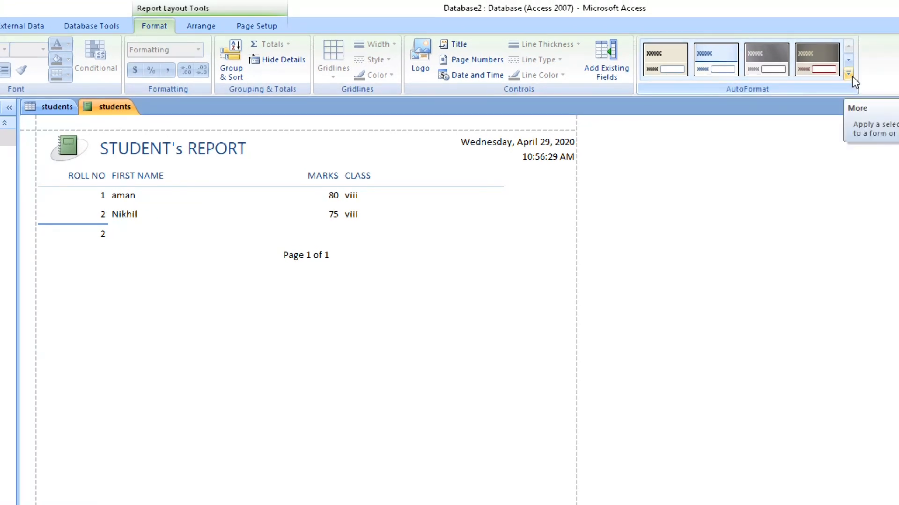
pyautogui.click(850, 75)
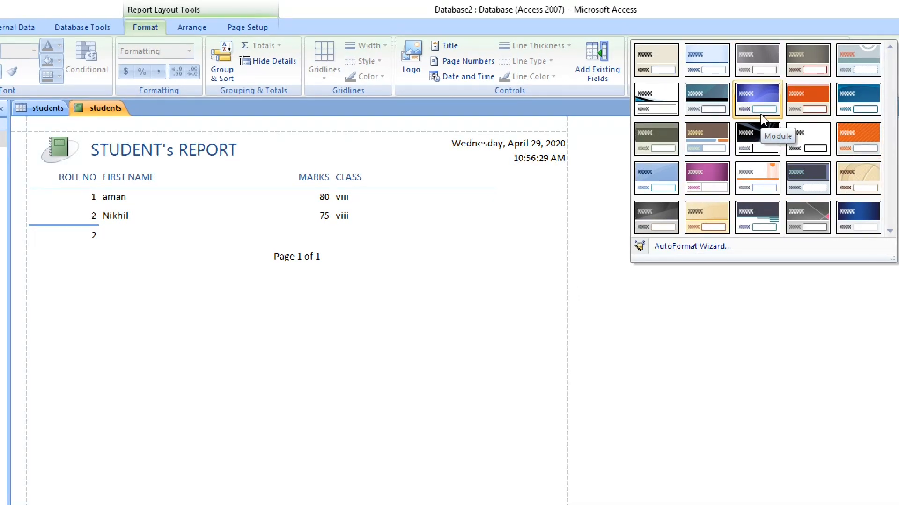
pyautogui.click(712, 176)
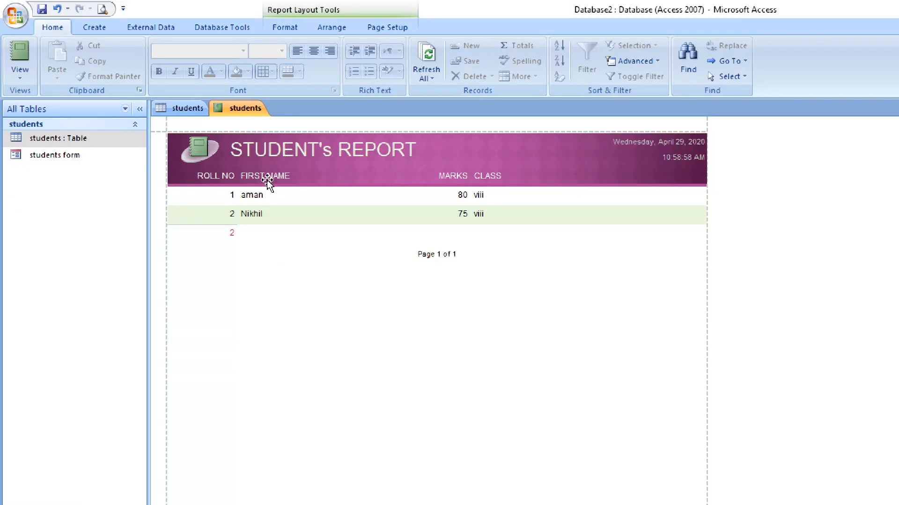
# Replace the report's logo with the "Female Computer User" picture from the Desktop.
pyautogui.click(197, 146)
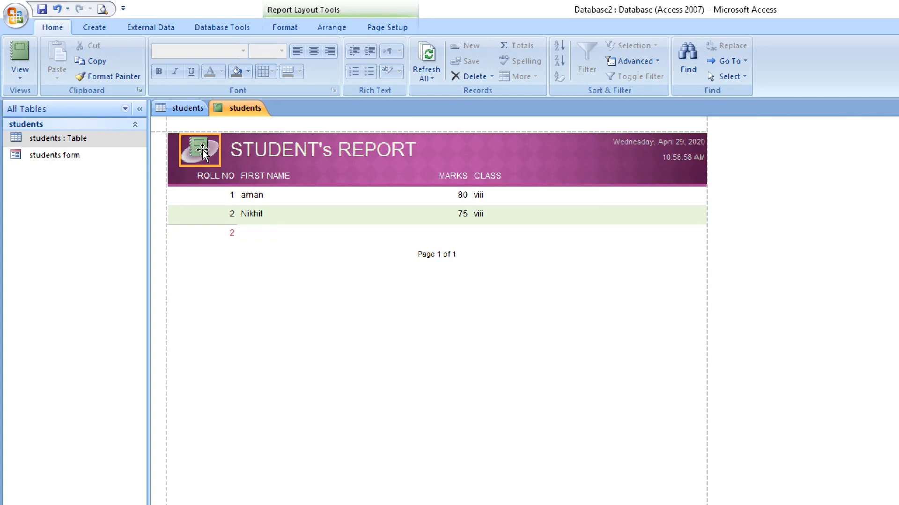
pyautogui.click(286, 27)
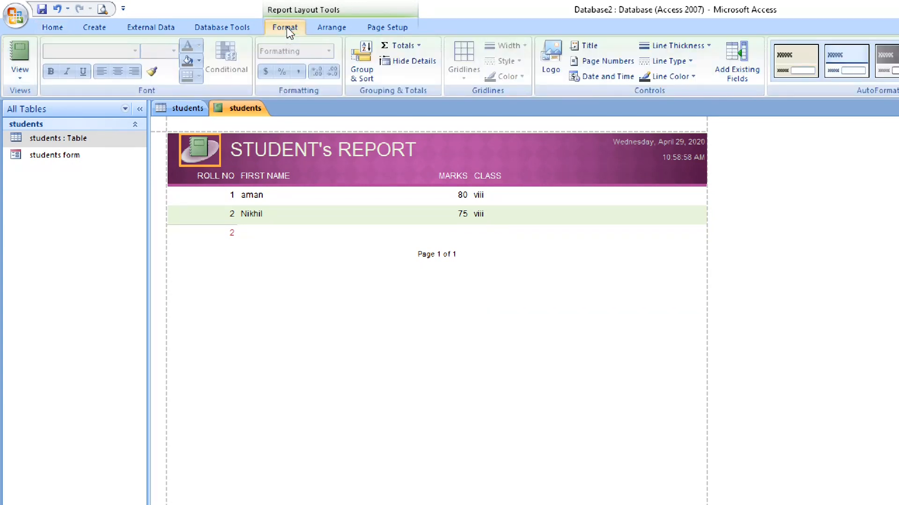
pyautogui.click(551, 72)
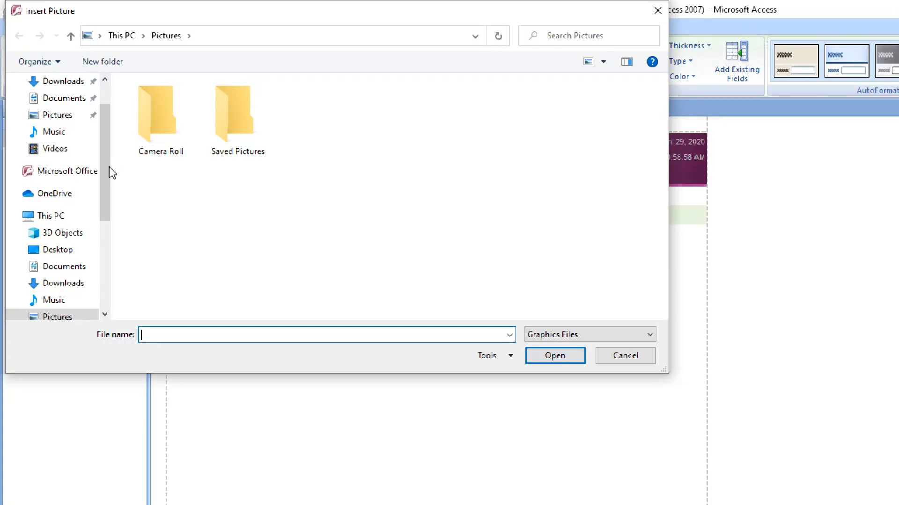
pyautogui.scroll(1, 99, 186)
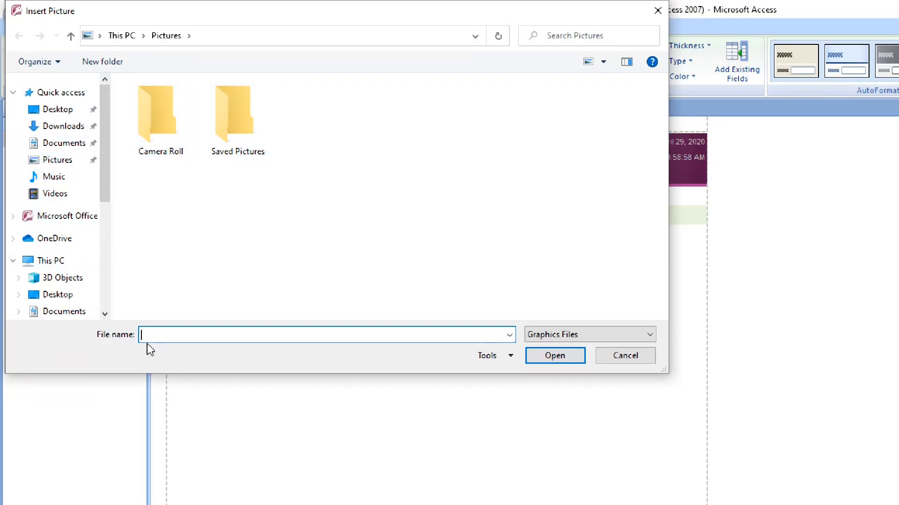
pyautogui.click(58, 110)
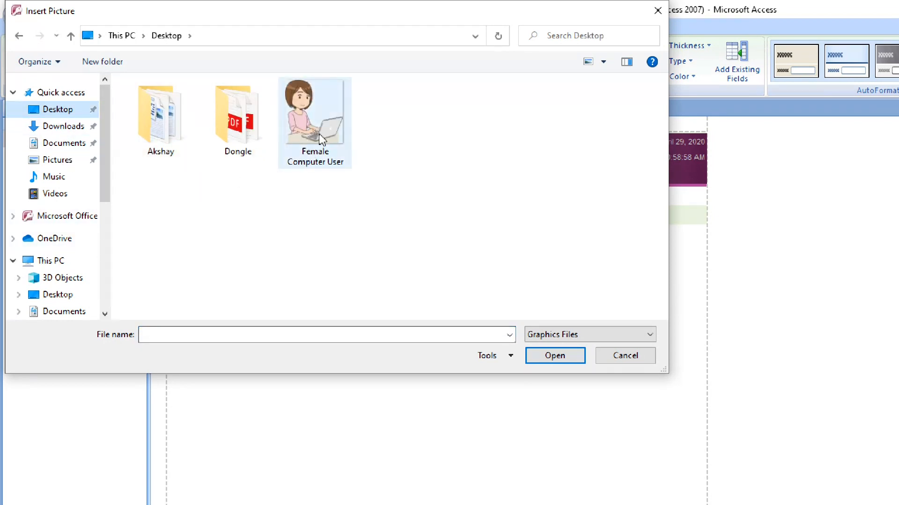
pyautogui.click(342, 153)
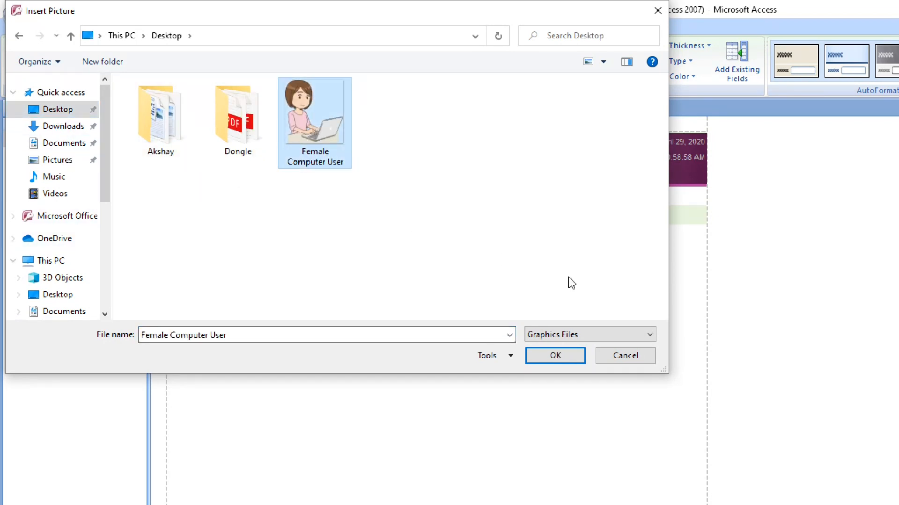
pyautogui.click(563, 357)
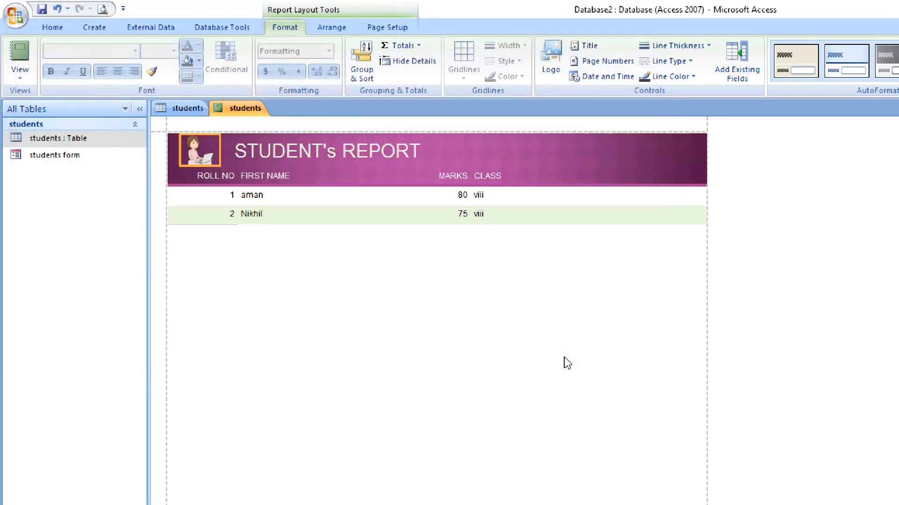